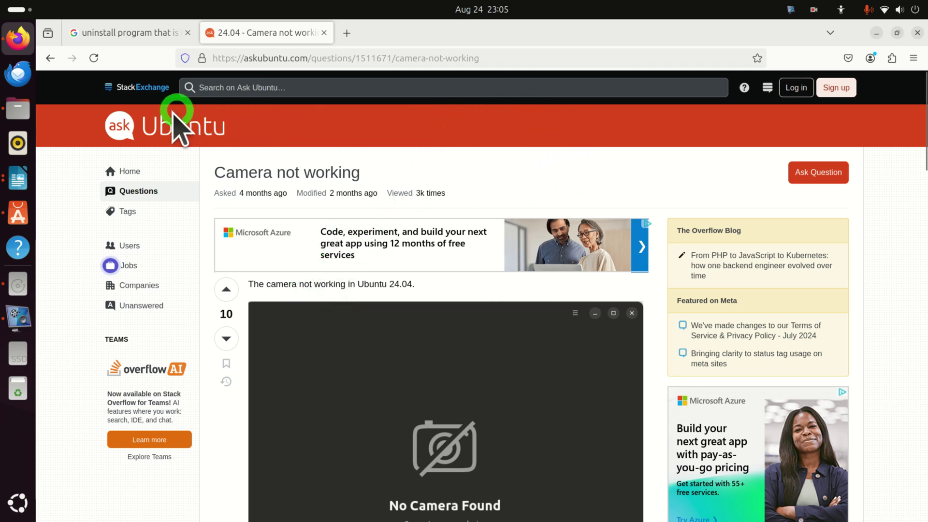
- Search the installed applications for "came" and launch the Camera app
scroll(341, 239, down, 2)
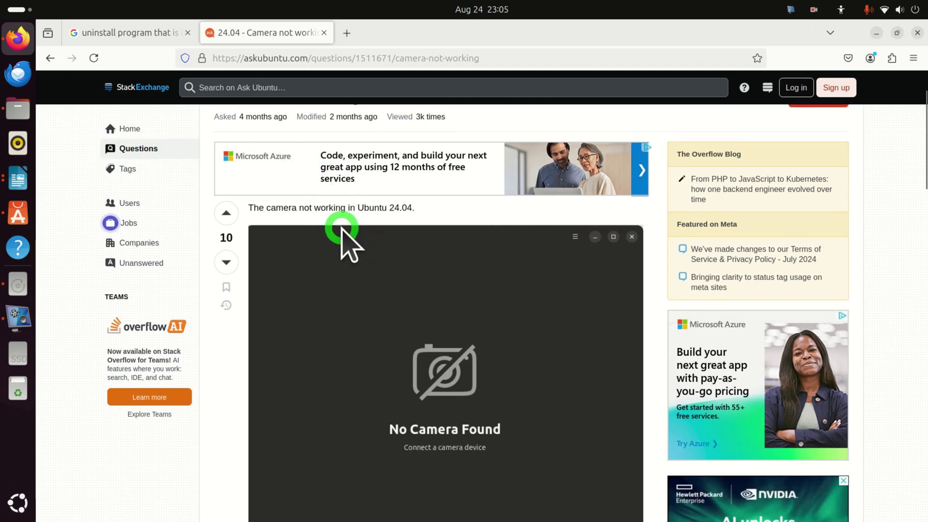
scroll(339, 242, up, 2)
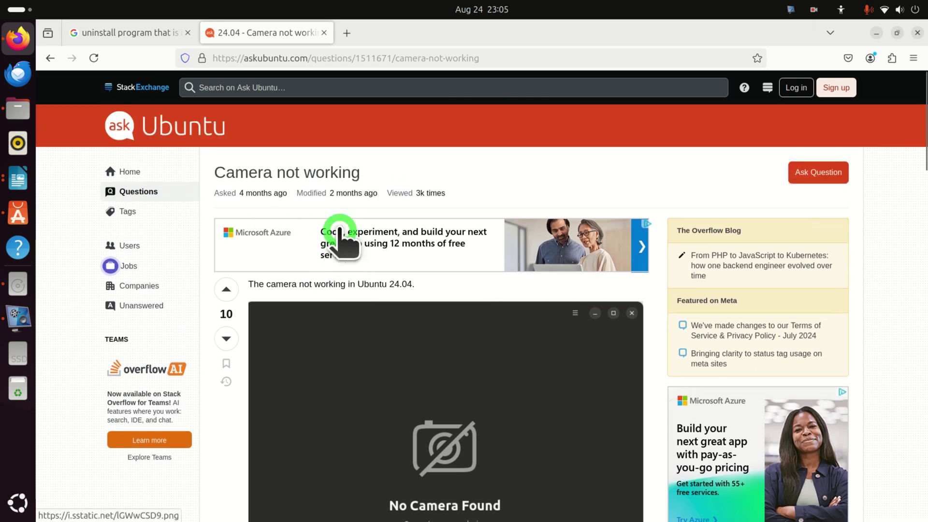
click(17, 504)
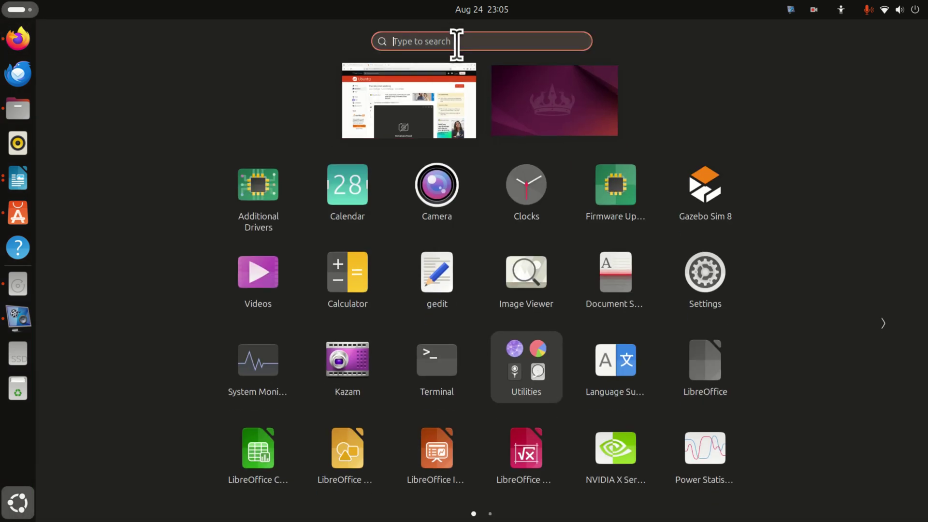
text(came)
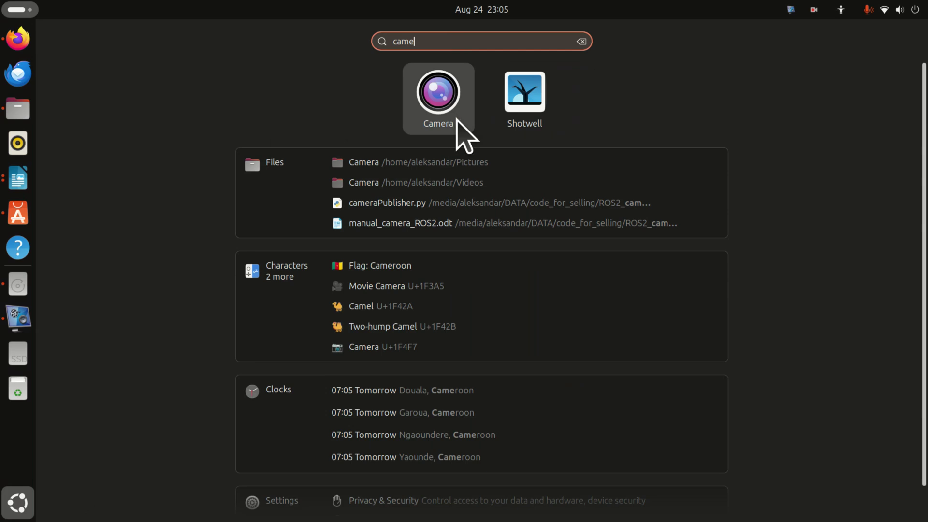
click(451, 120)
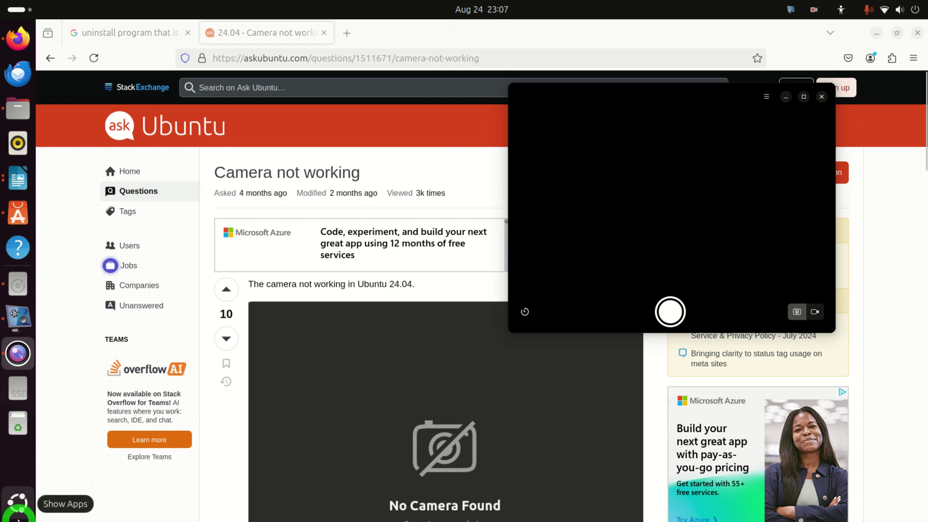
- Open a terminal and list all running processes with ps -ef
click(18, 515)
click(476, 40)
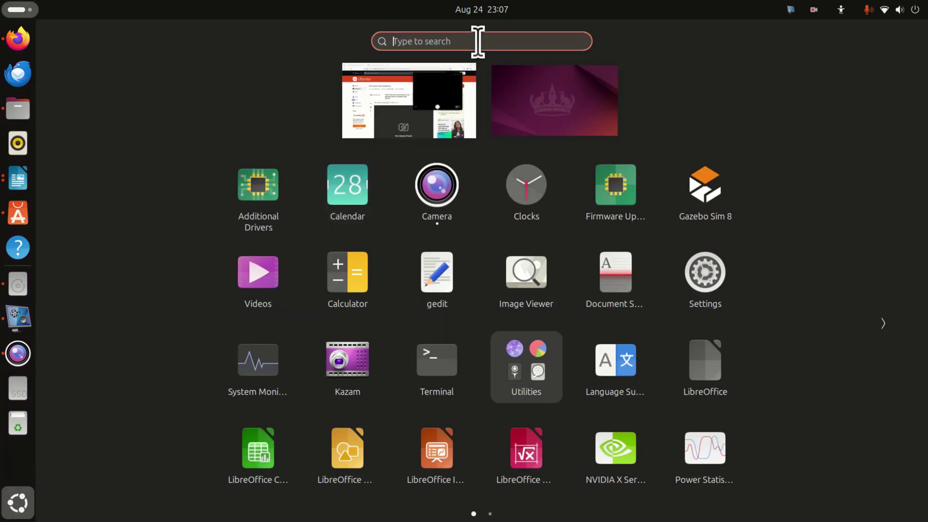
text(ter)
click(263, 114)
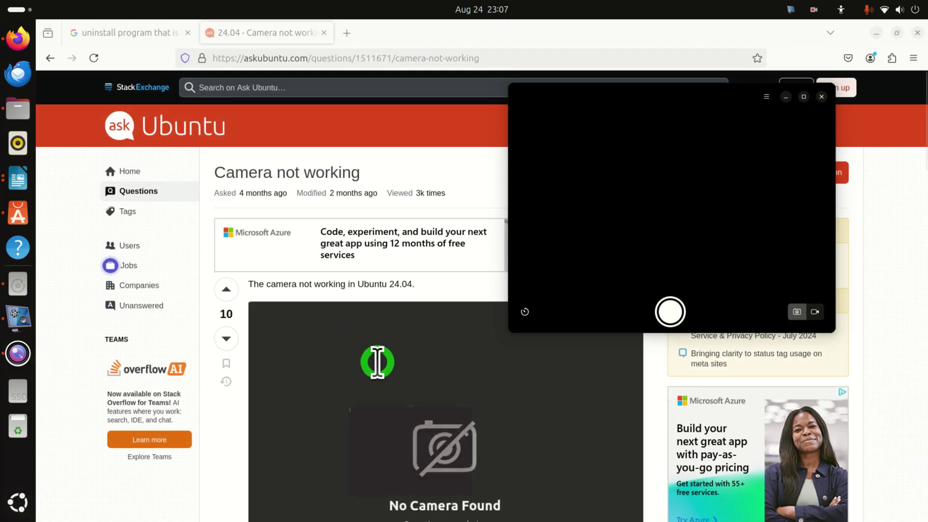
right_click(364, 285)
click(397, 200)
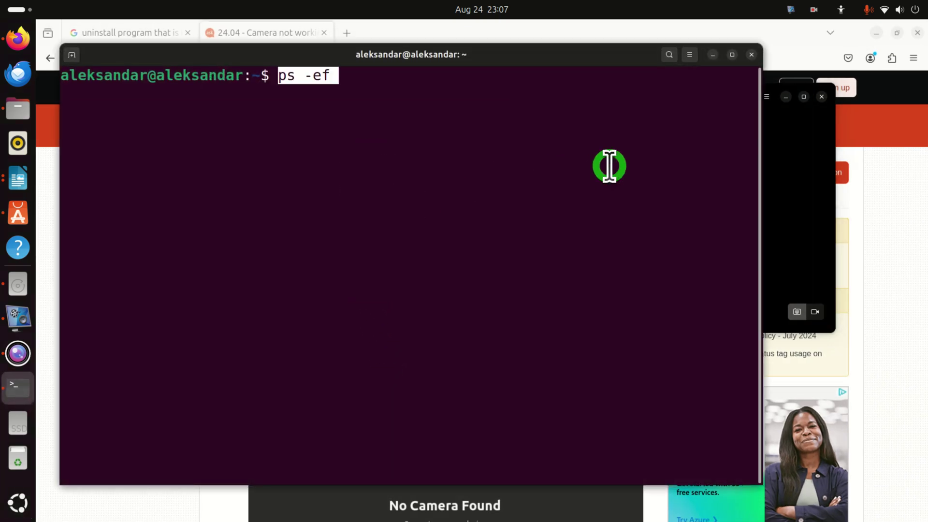
key(Return)
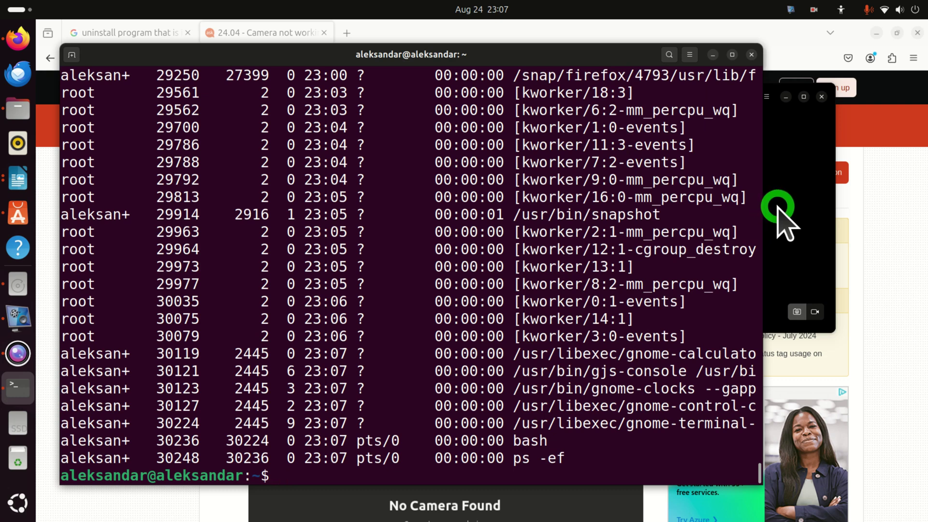
- Widen the terminal window and filter the process list with ps -ef | grep snapshot
drag(765, 203, 917, 223)
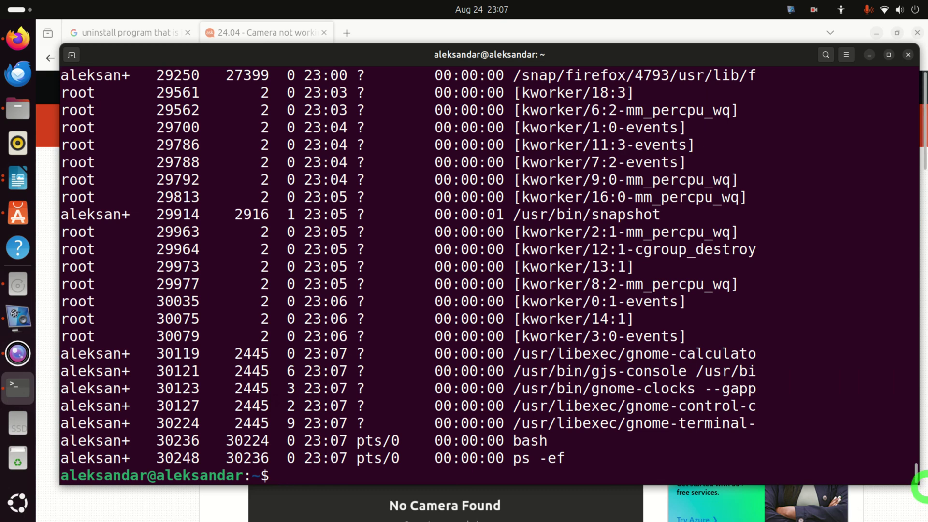
key(Up)
text(| gre)
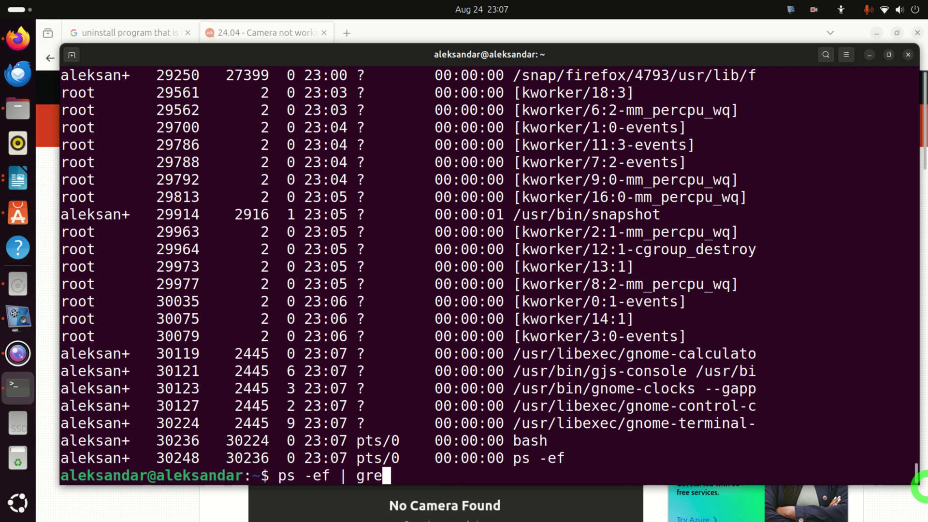
text(p snapsh)
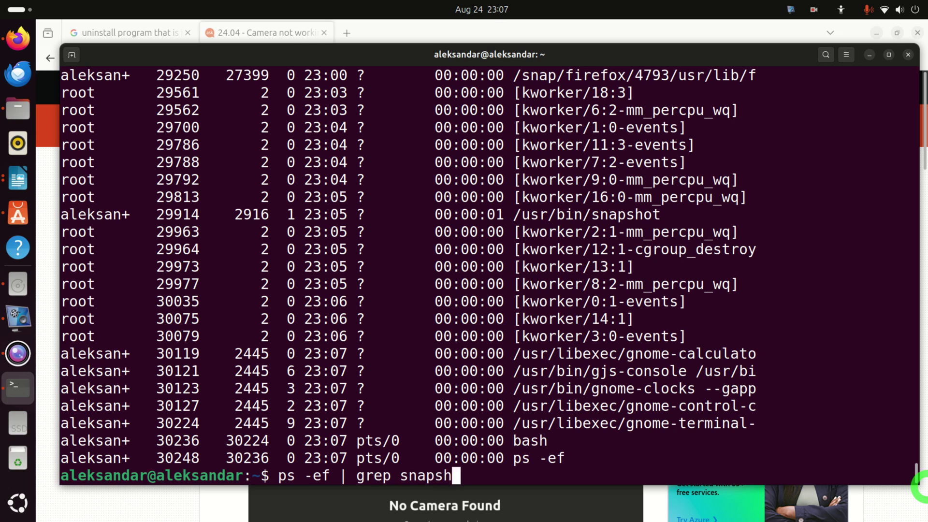
text(ot)
key(Return)
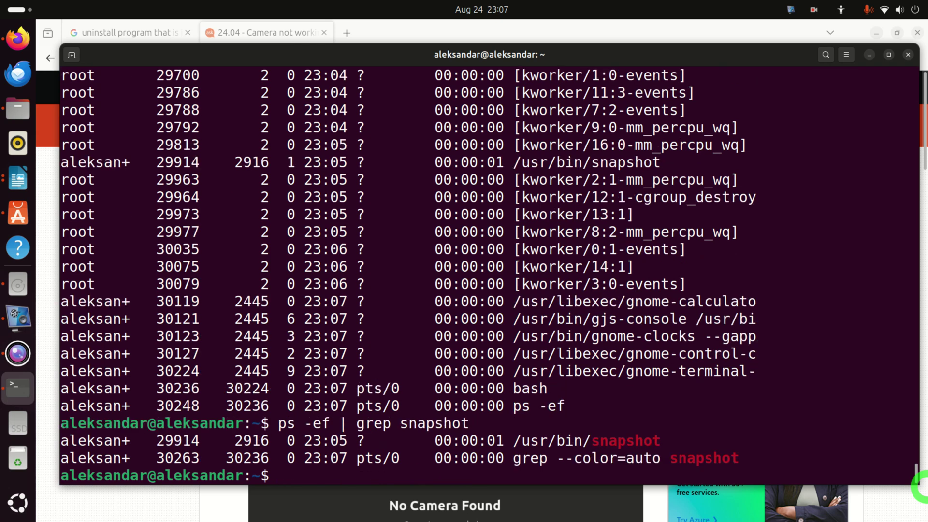
- Copy the process ID of /usr/bin/snapshot and force-terminate it with kill -9 29914
double_click(156, 461)
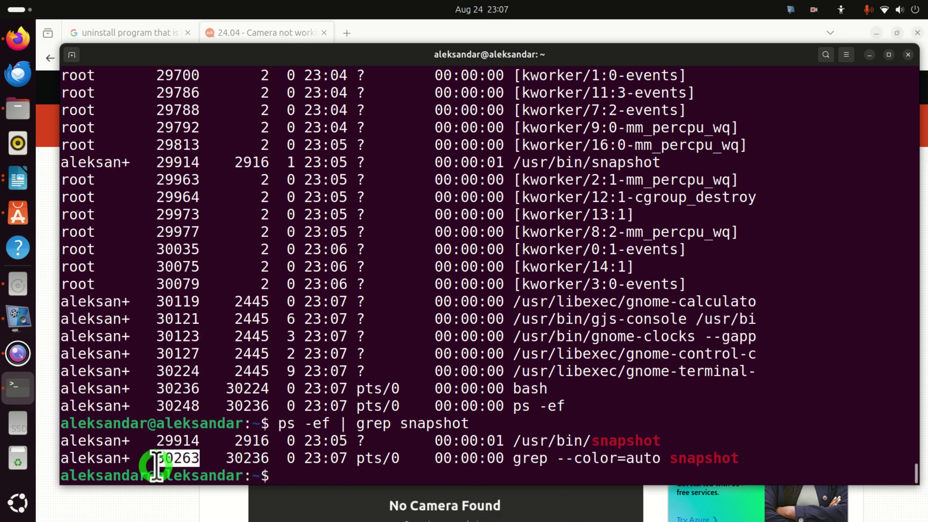
double_click(188, 441)
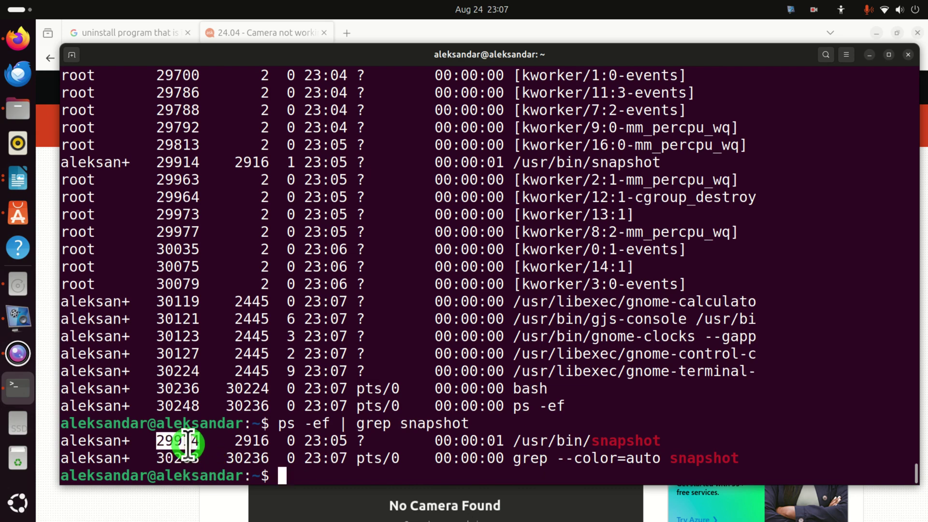
right_click(187, 441)
click(256, 327)
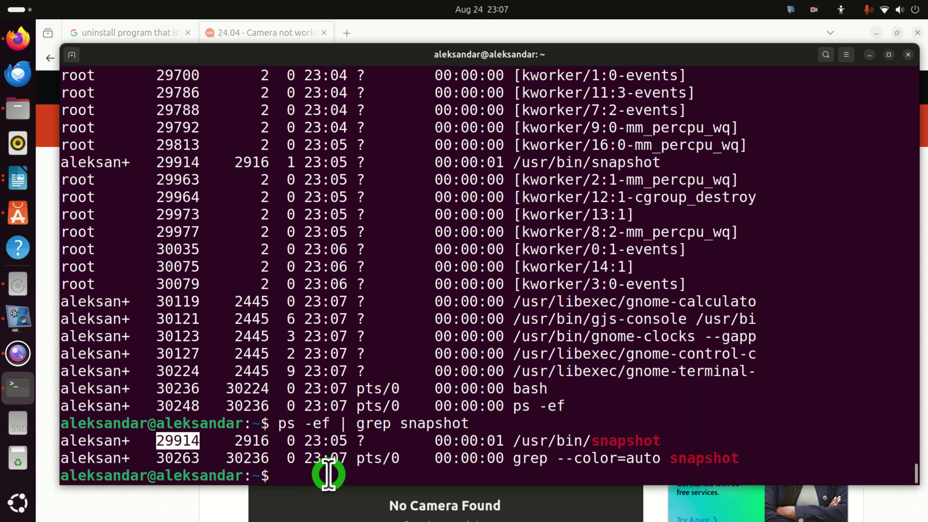
text(kill)
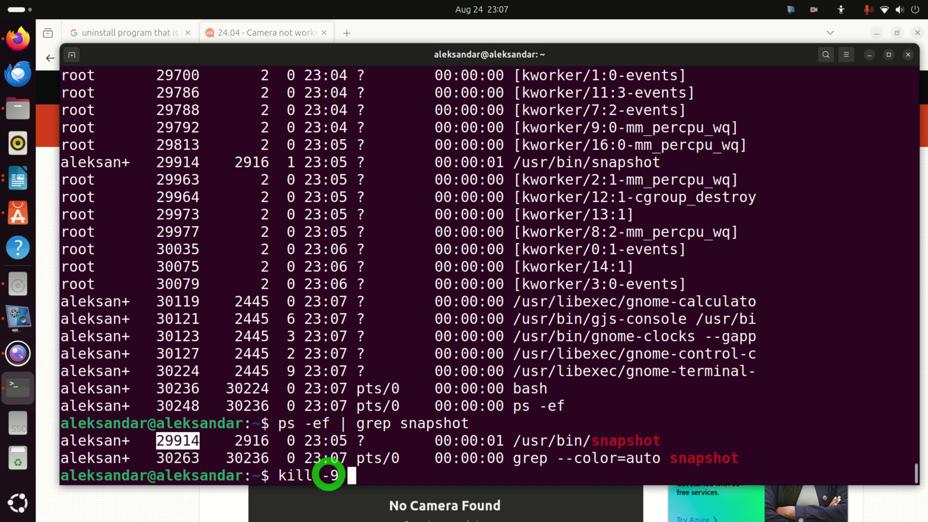
text( -9)
right_click(375, 476)
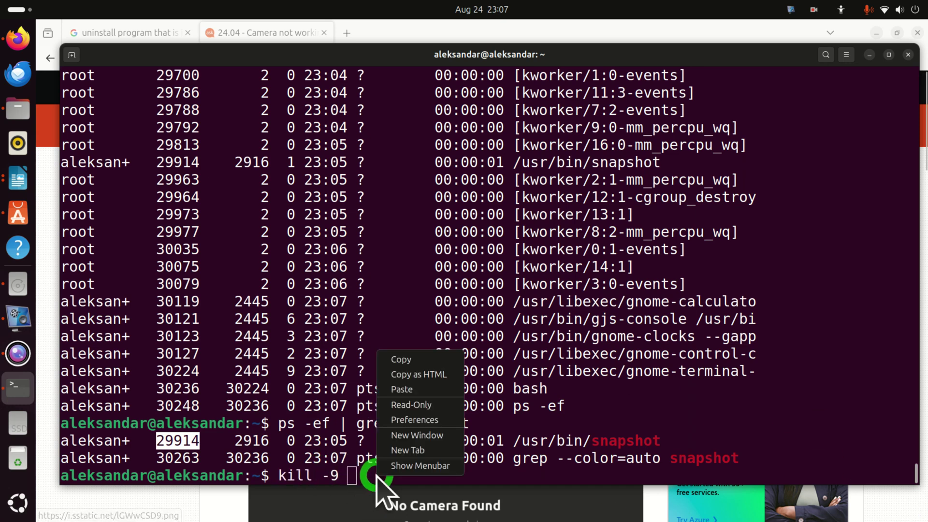
click(428, 389)
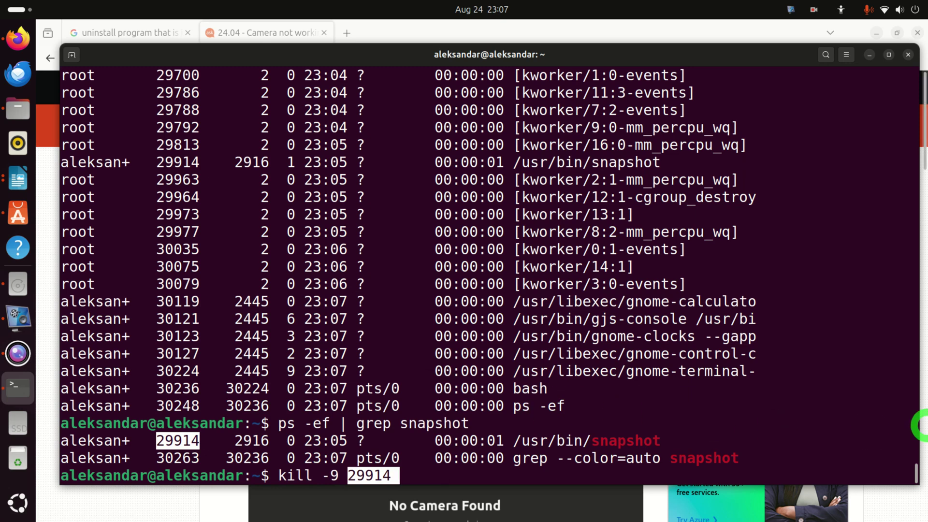
key(Return)
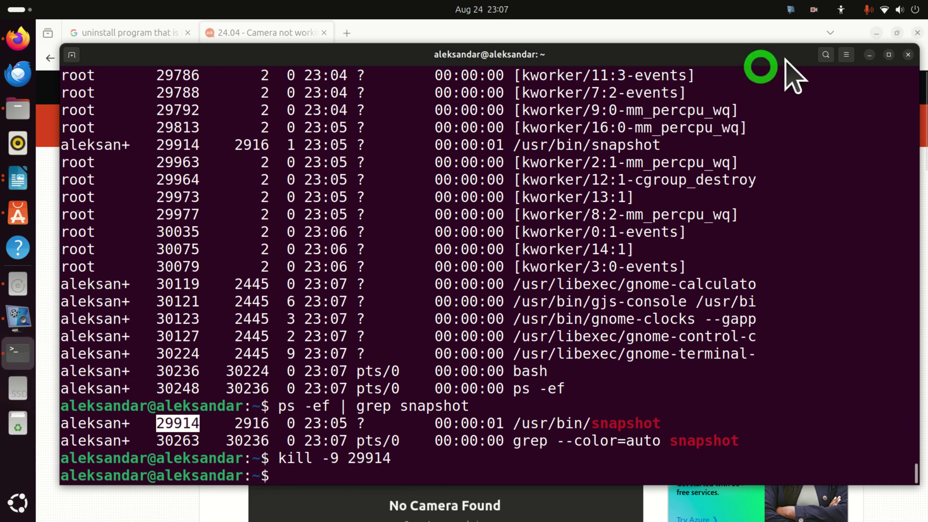
- Return to the Ask Ubuntu "Camera not working" page and find the answer listing the steps to solve the issue
click(816, 34)
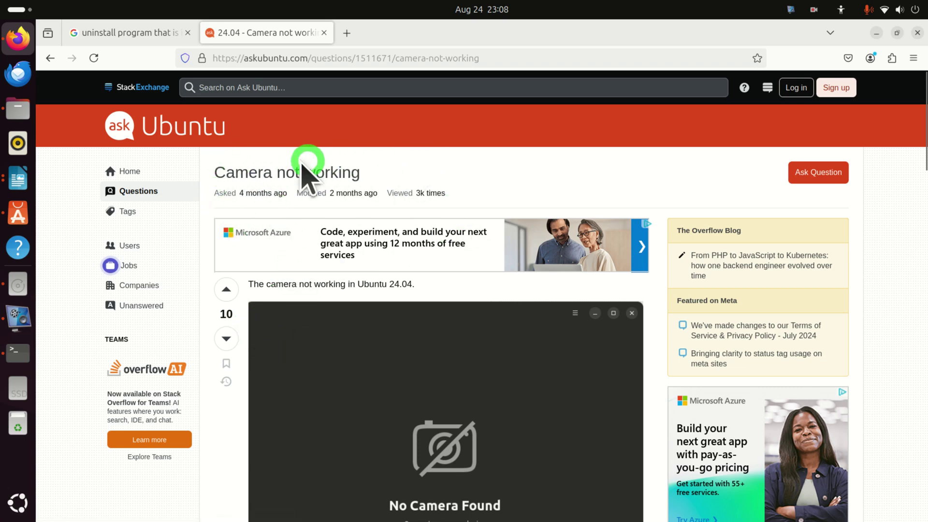
scroll(387, 362, down, 3)
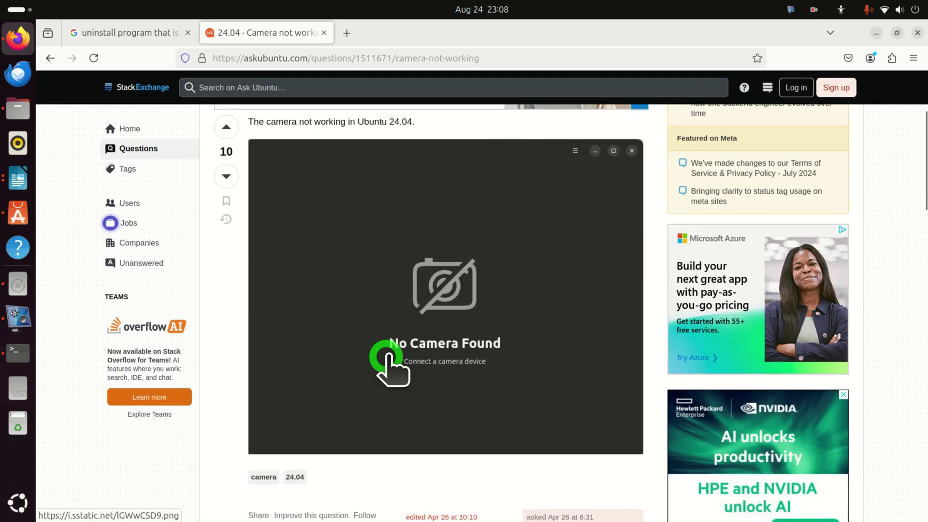
scroll(387, 360, down, 3)
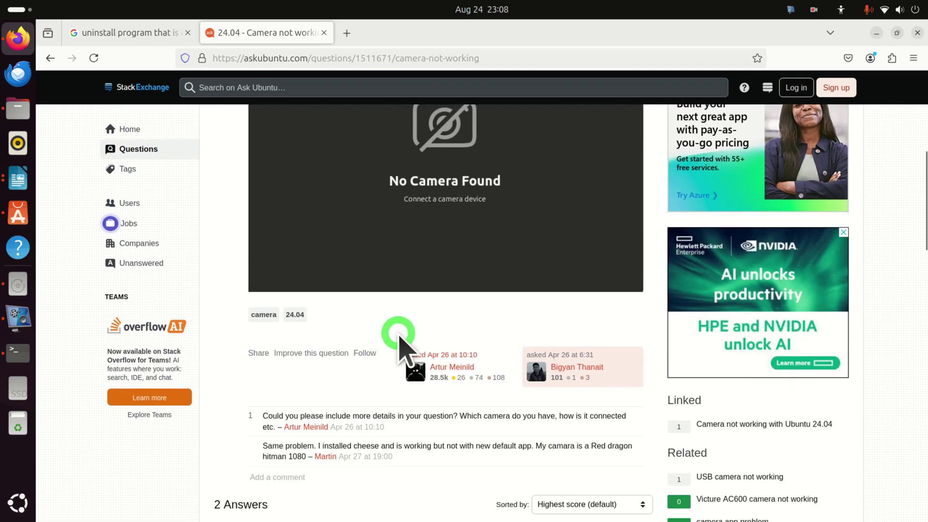
scroll(398, 335, down, 6)
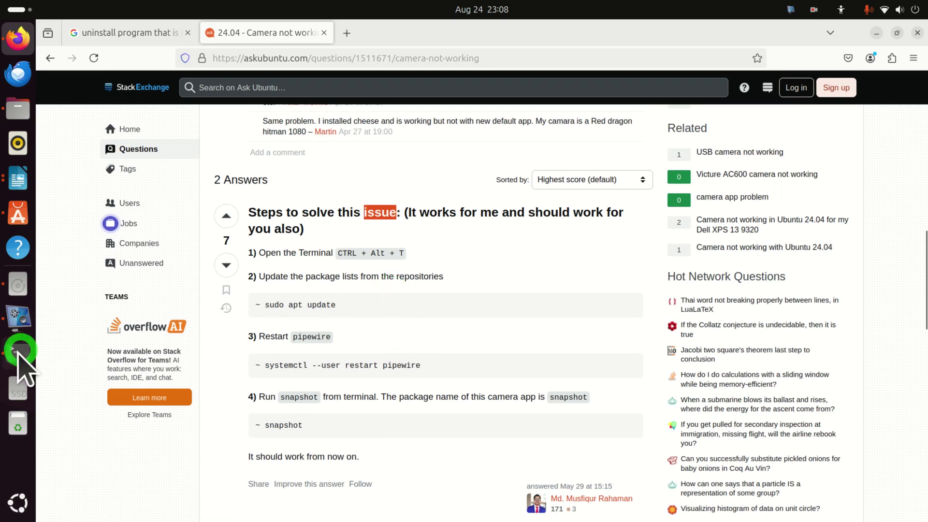
- Bring the terminal forward and shrink its window so the answer's commands are visible beneath it
click(18, 351)
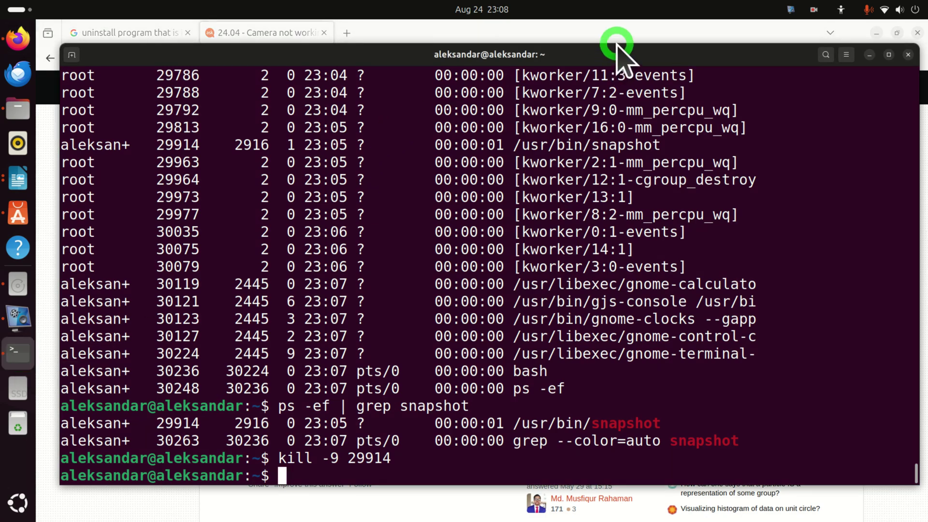
drag(616, 45, 476, 20)
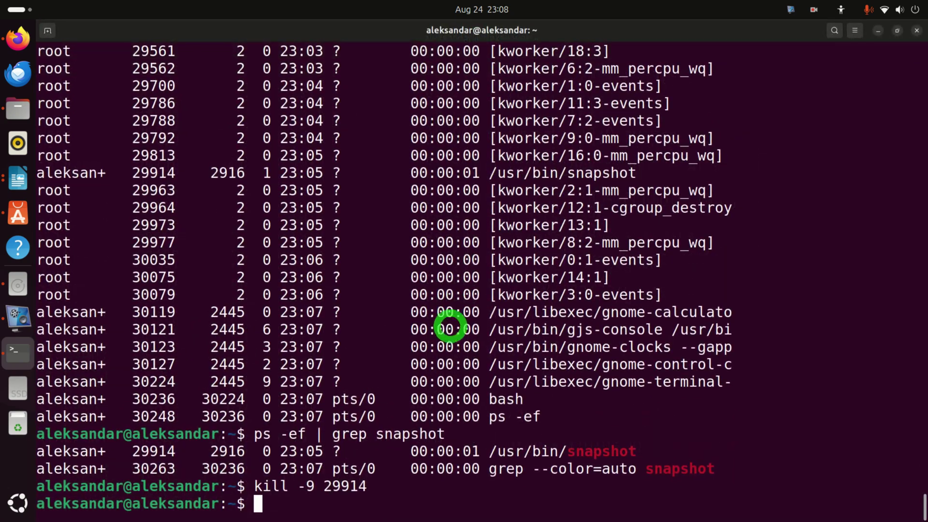
click(888, 26)
drag(489, 268, 491, 244)
- Copy the sudo apt update command from the answer and try to paste it into the terminal
drag(337, 304, 261, 306)
right_click(300, 310)
click(334, 317)
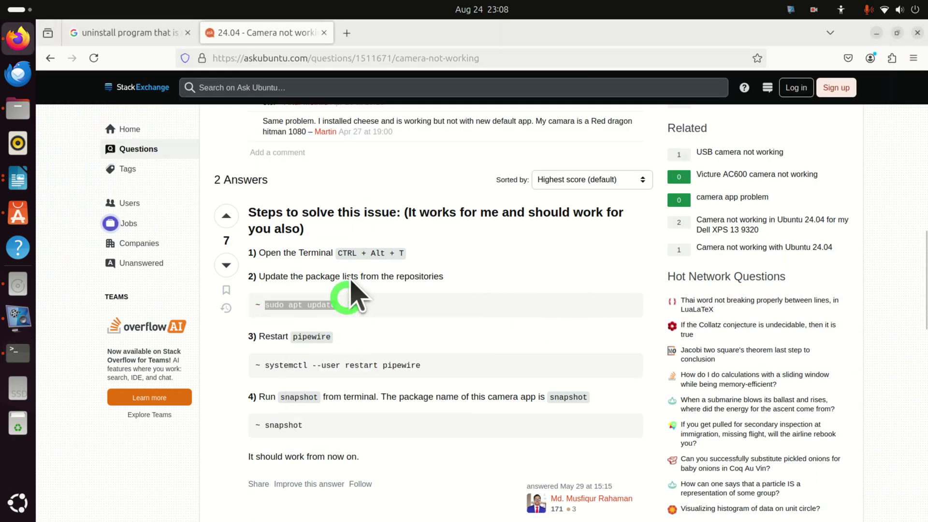
key(alt+Tab)
right_click(413, 227)
click(425, 316)
- Rerun the kill -9 29914 command from the history and return to an empty prompt
key(Up)
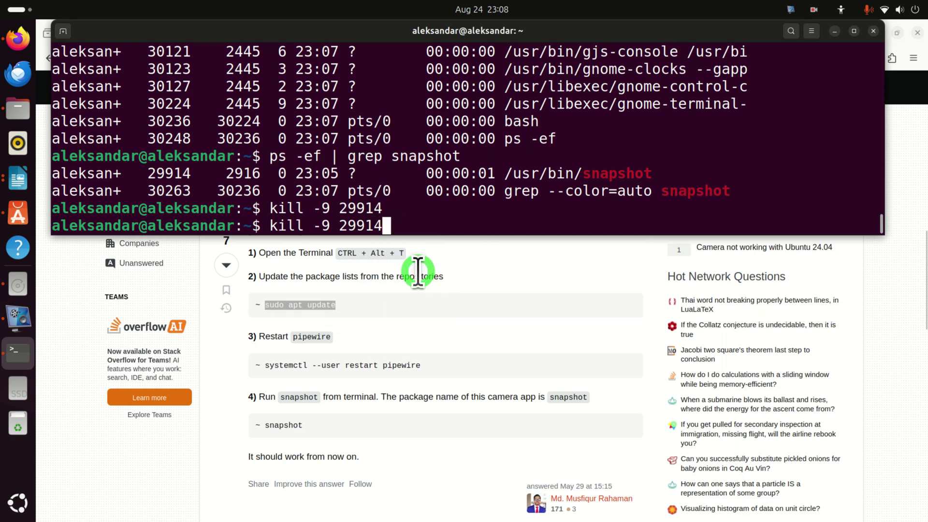
key(Return)
key(Up)
key(Up)
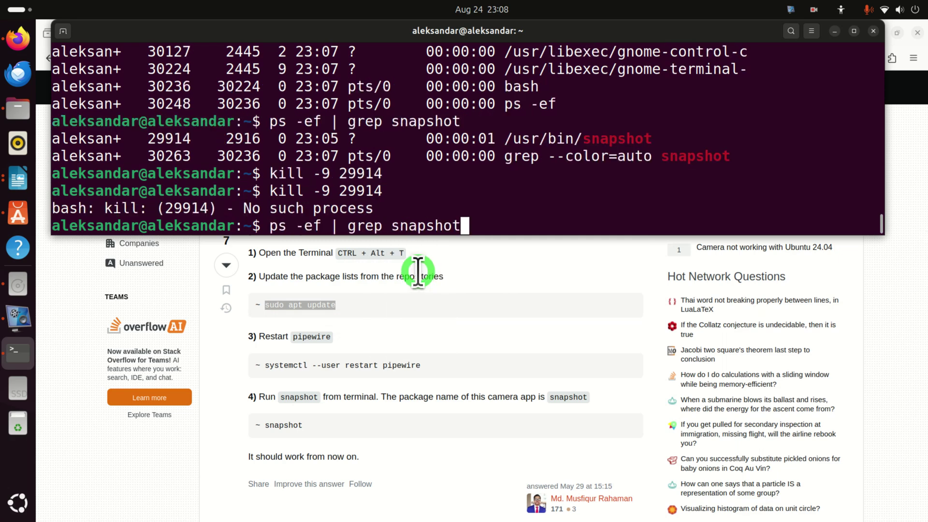
key(Down)
key(Down)
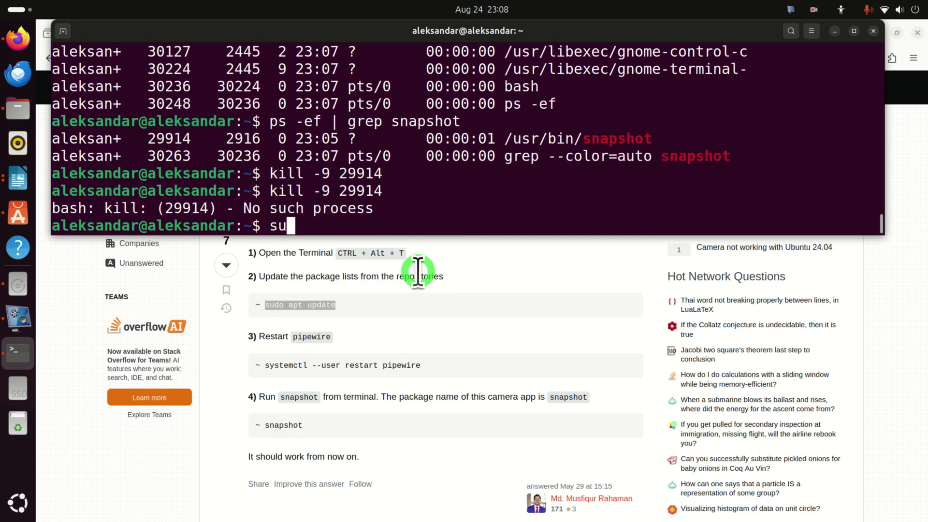
- Update the package lists with sudo apt update, entering the account password for sudo
text(sudo apt update)
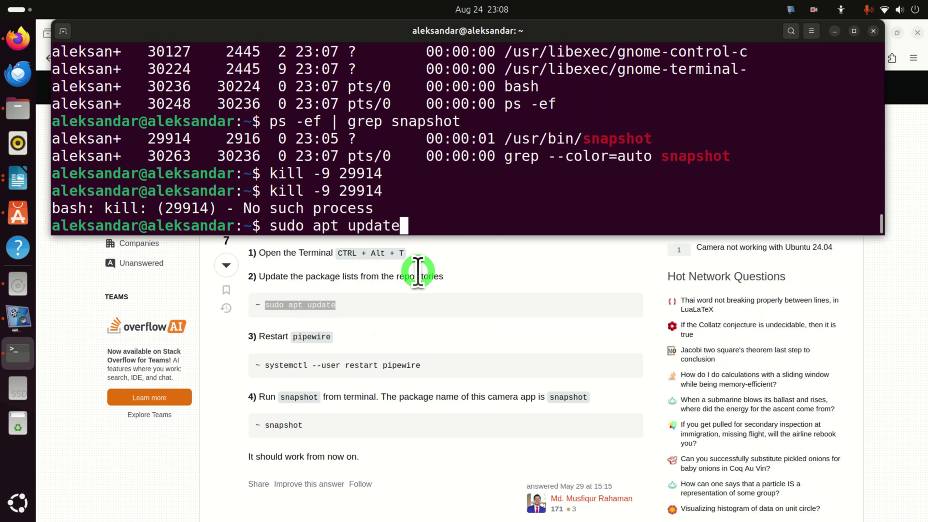
key(Return)
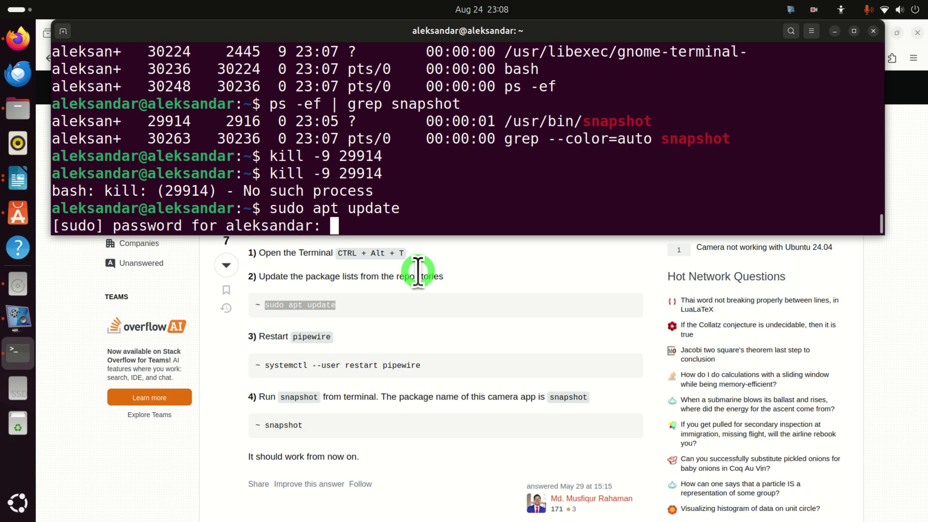
key(Return)
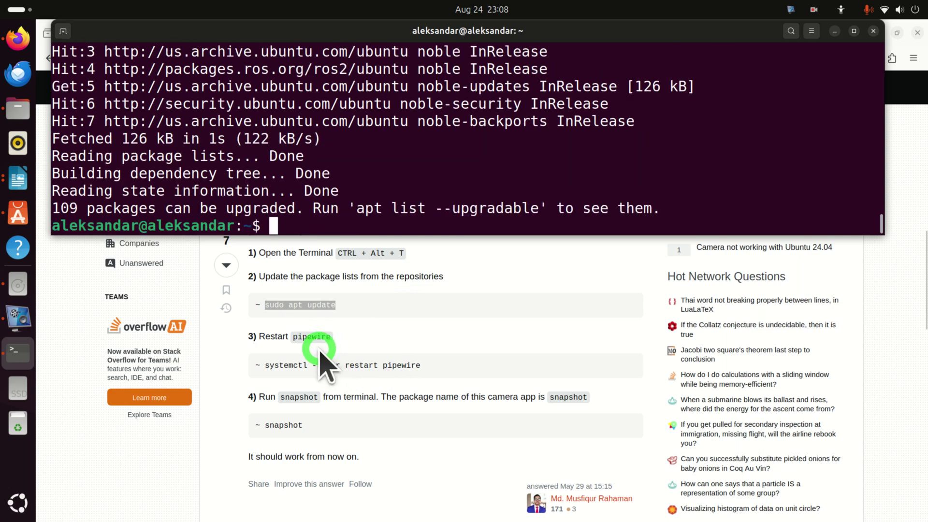
- Copy the systemctl --user restart pipewire command from the answer's third step and paste it into the terminal
drag(424, 373, 266, 369)
right_click(340, 377)
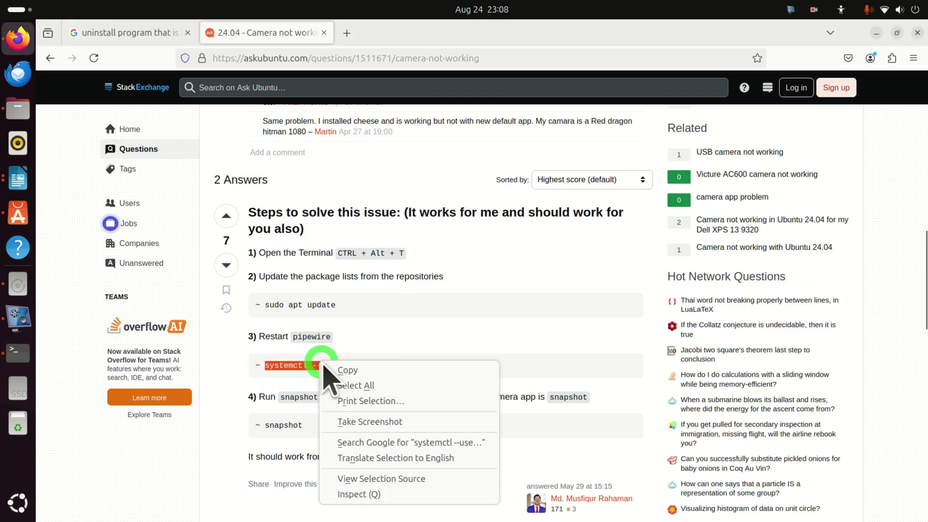
click(354, 371)
key(alt+Tab)
right_click(347, 222)
click(379, 259)
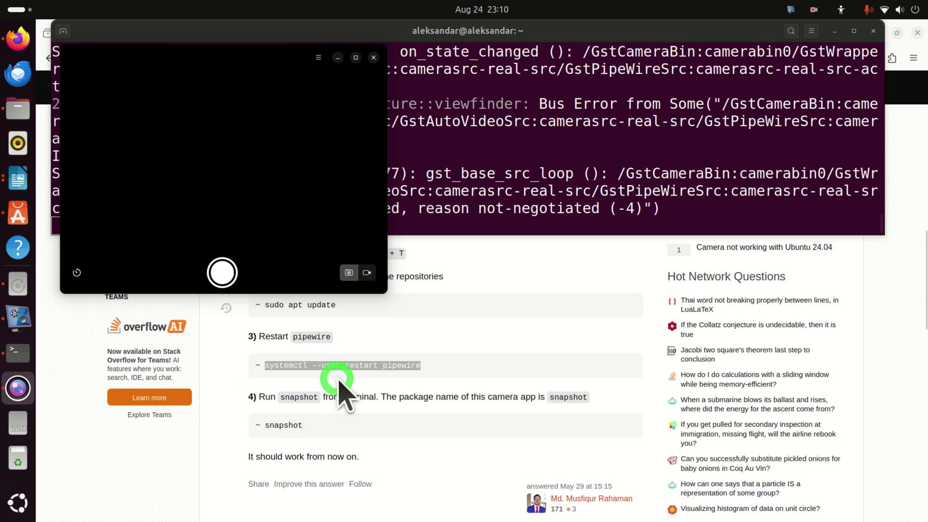
- Review the snapshot command's output in the terminal and stop the running process
click(20, 356)
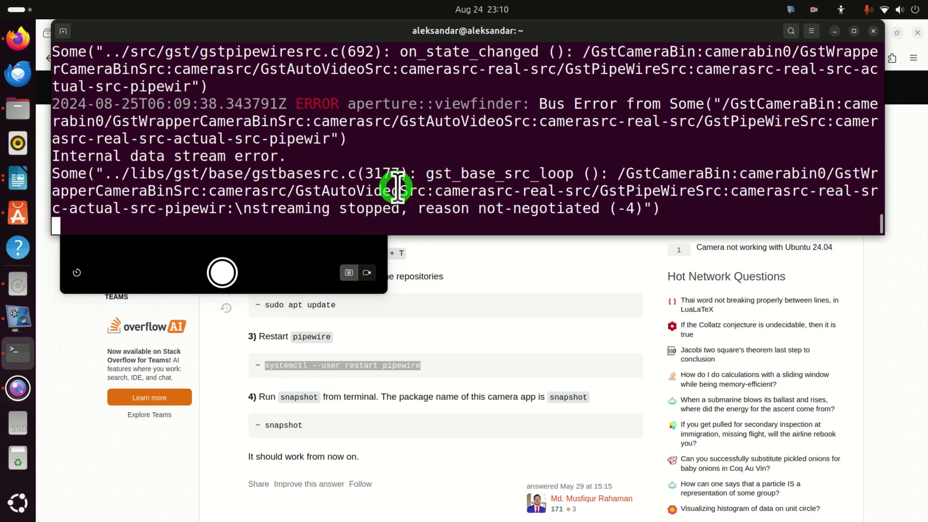
scroll(531, 150, up, 5)
scroll(489, 150, up, 1)
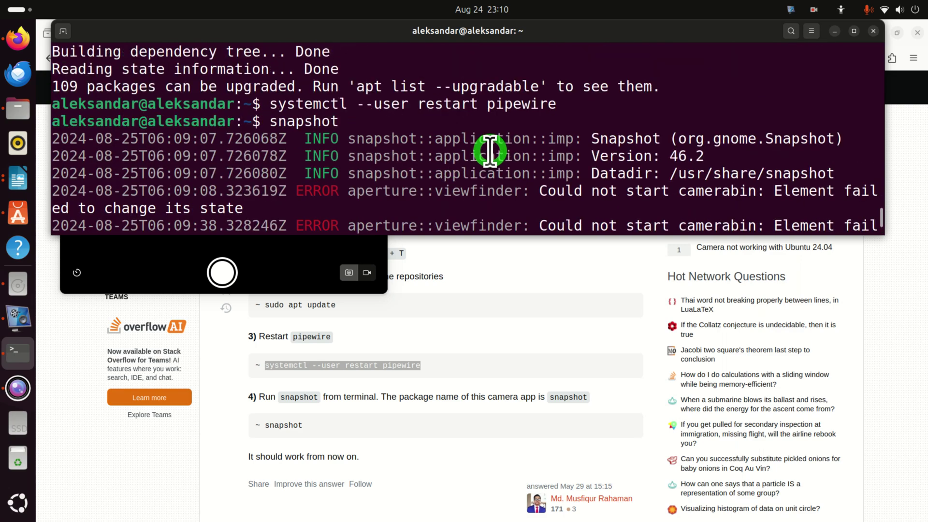
scroll(489, 150, down, 2)
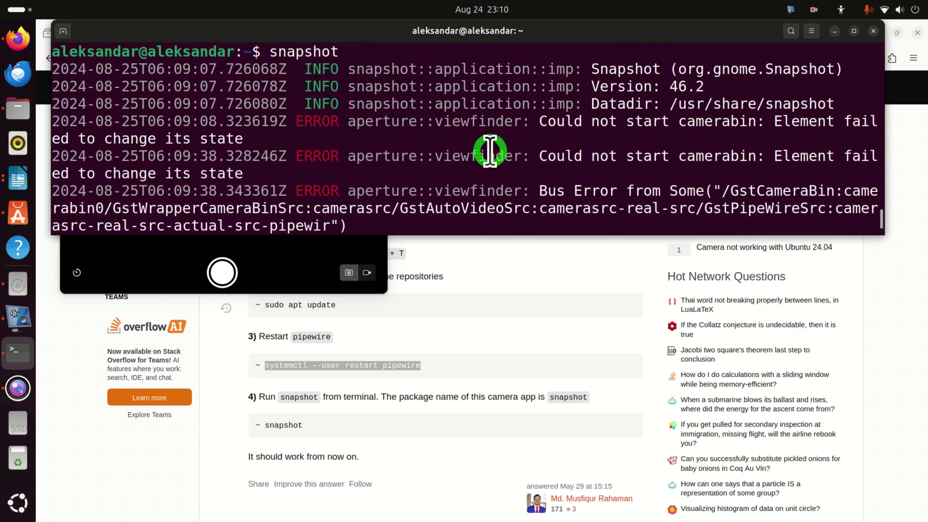
scroll(489, 151, down, 3)
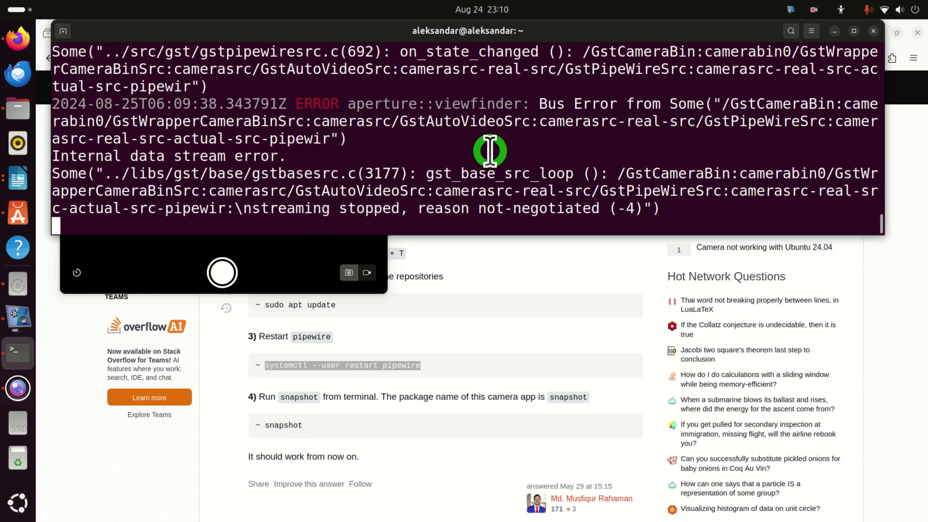
key(ctrl+c)
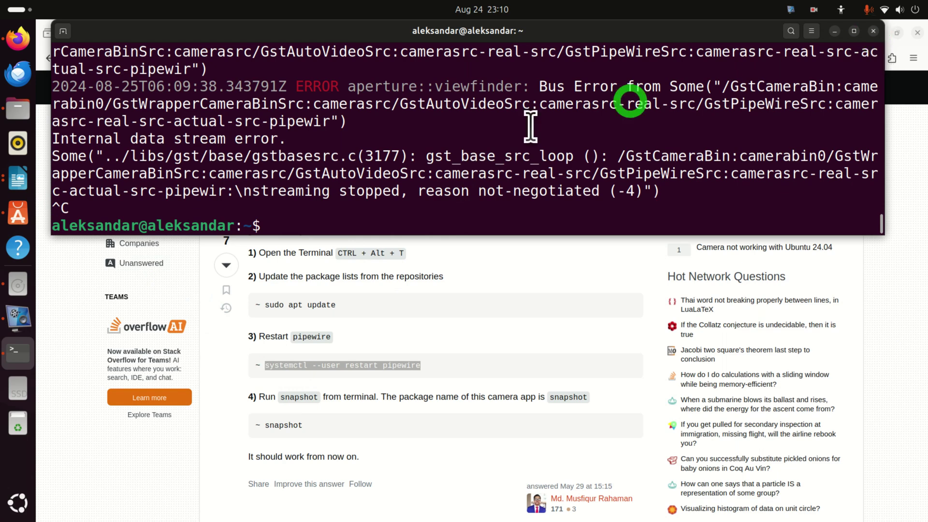
- Switch to the LibreOffice Writer document with the install commands and shift the terminal window slightly so both are in view
click(18, 178)
scroll(278, 367, up, 10)
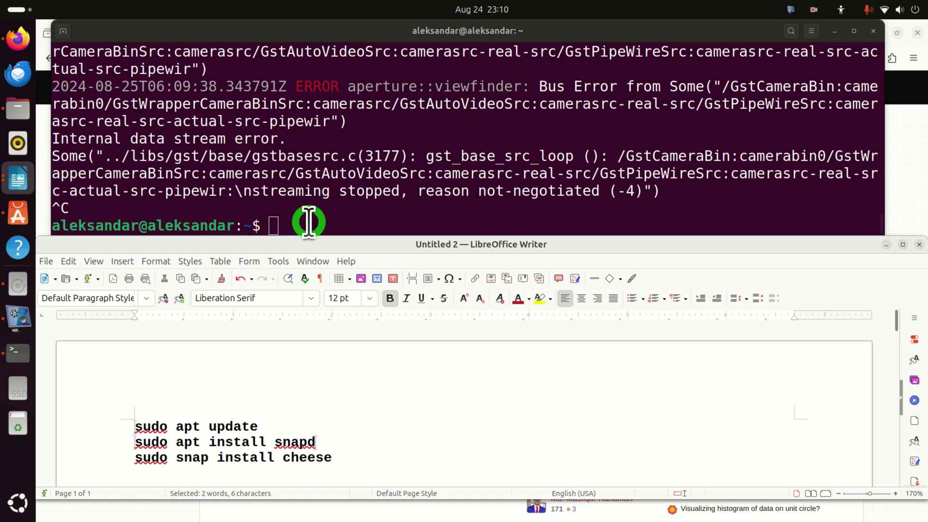
drag(404, 37, 392, 36)
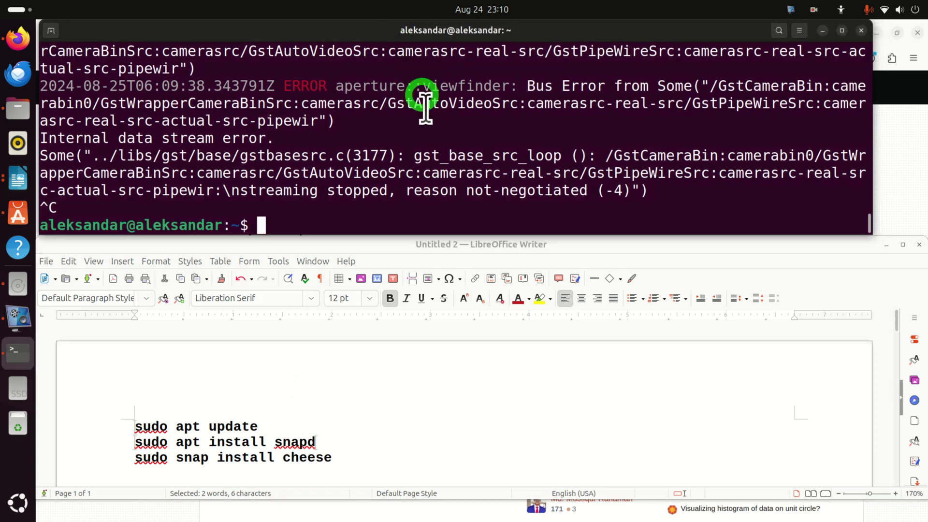
- Copy the sudo apt install snapd command from the document and run it in the terminal
drag(268, 426, 94, 425)
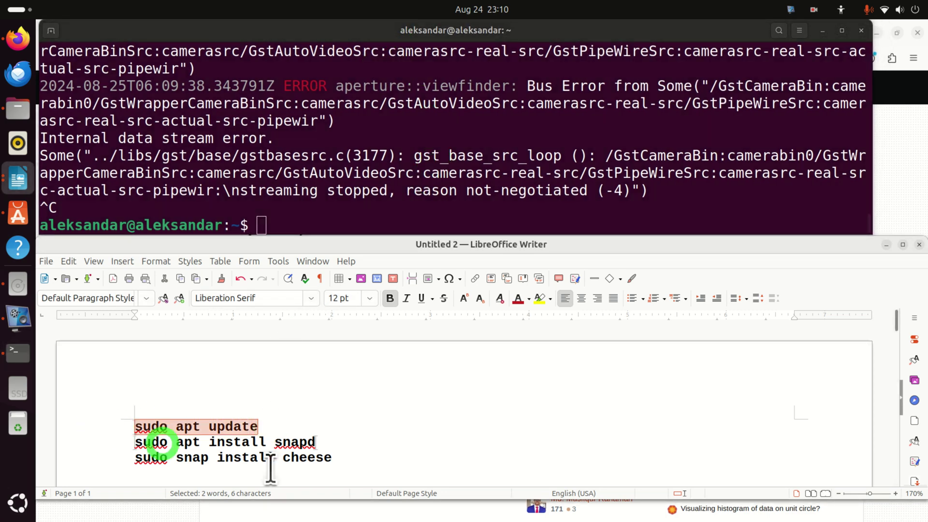
drag(319, 442, 120, 448)
right_click(216, 447)
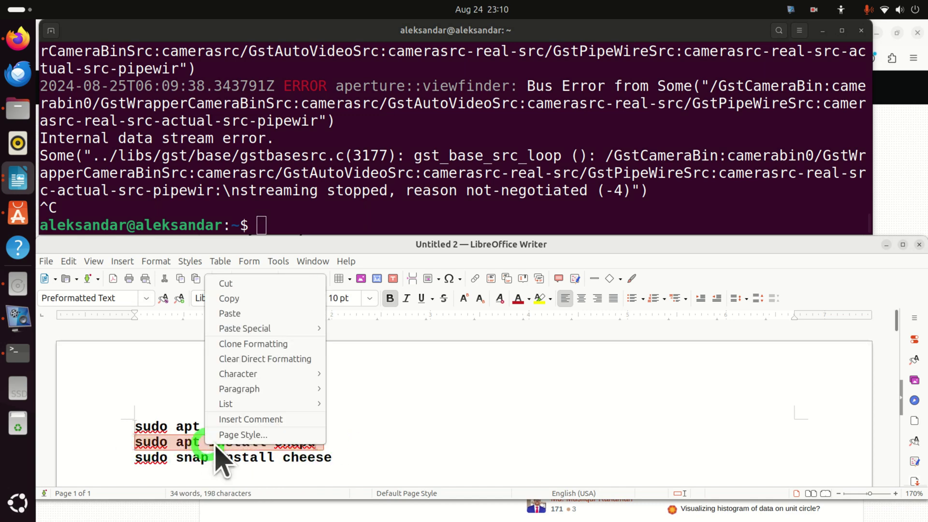
click(266, 298)
click(312, 231)
right_click(316, 227)
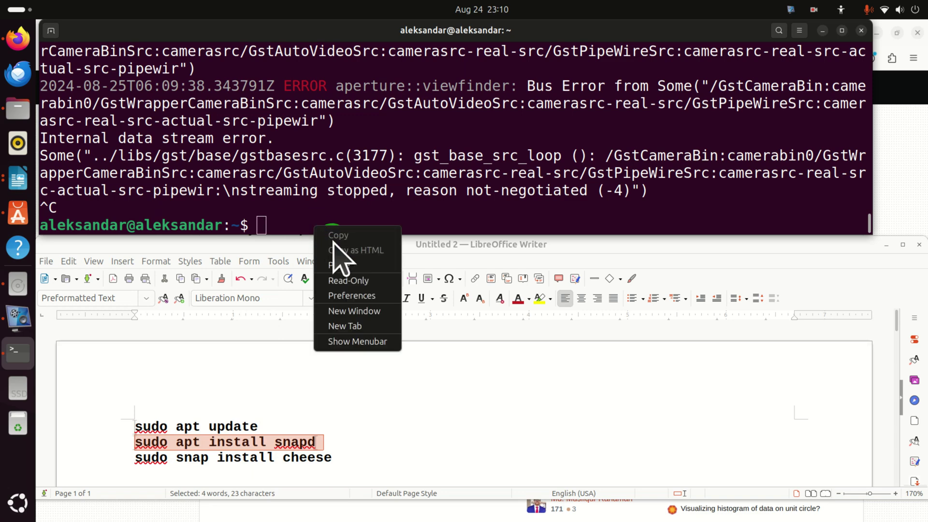
click(344, 265)
key(Return)
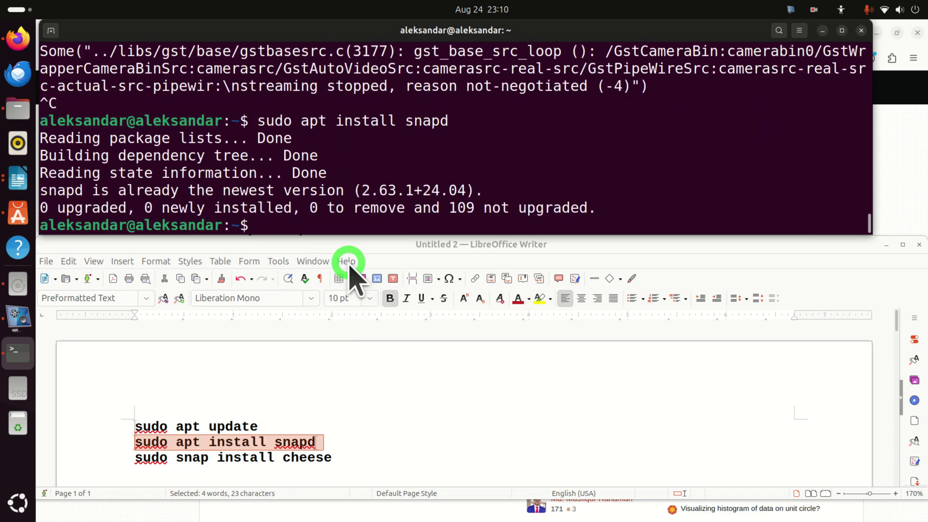
- Copy the sudo snap install cheese command from the document and run it in the terminal
drag(338, 455, 135, 457)
right_click(169, 454)
click(215, 308)
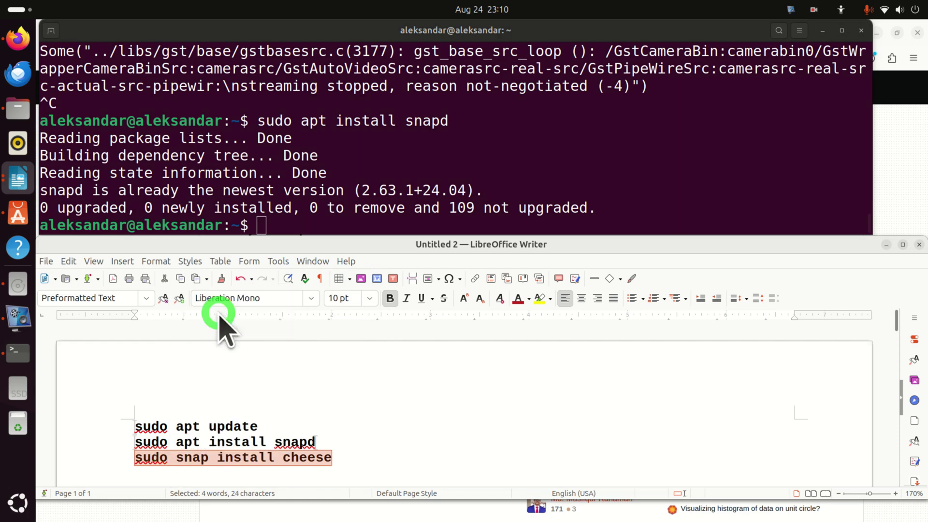
right_click(304, 214)
click(338, 260)
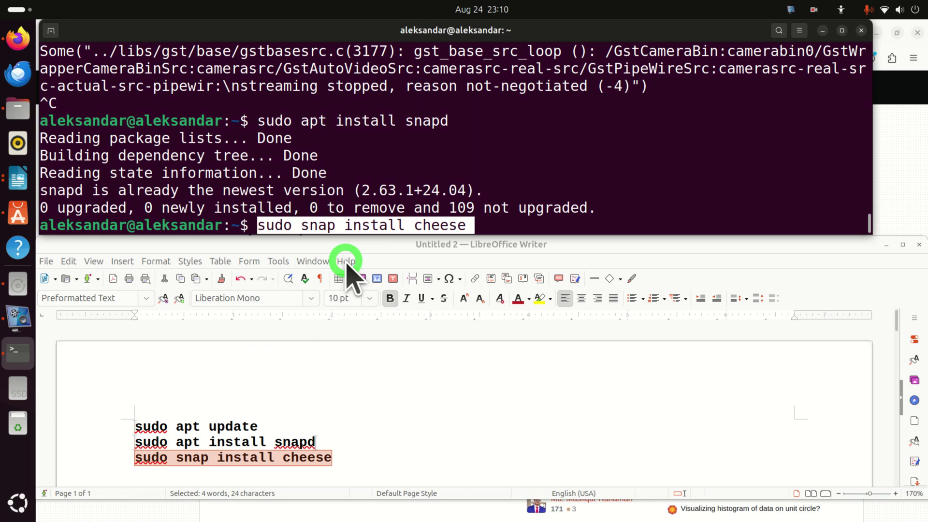
key(Return)
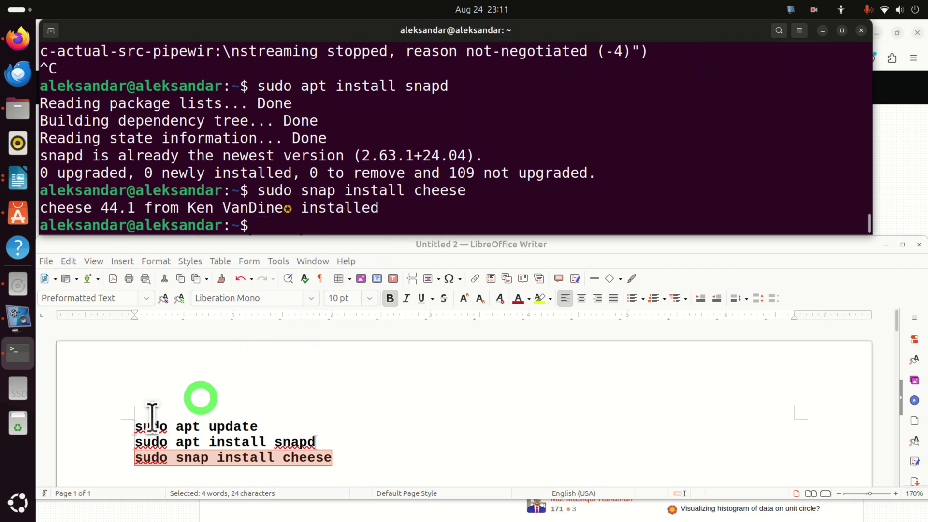
- Find Cheese among the installed applications, launch it to test the webcam, and close it
click(18, 503)
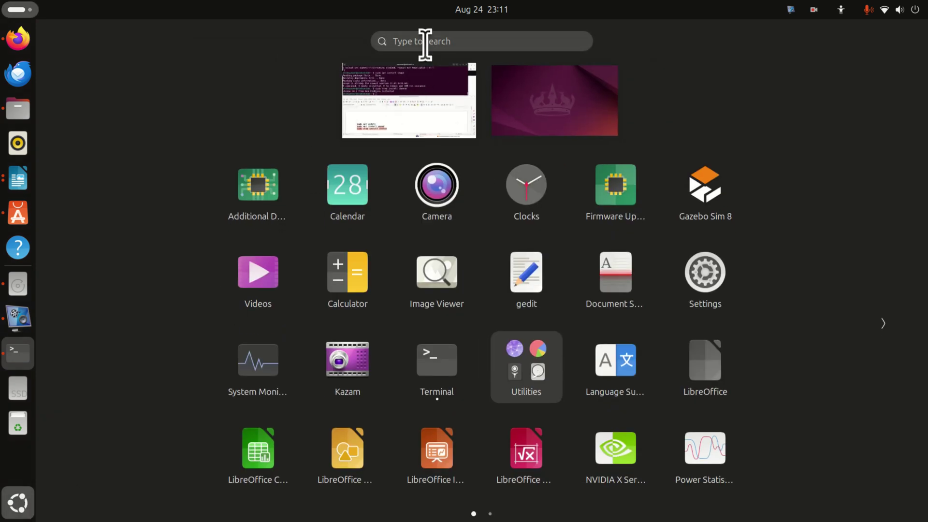
click(426, 42)
text(ch)
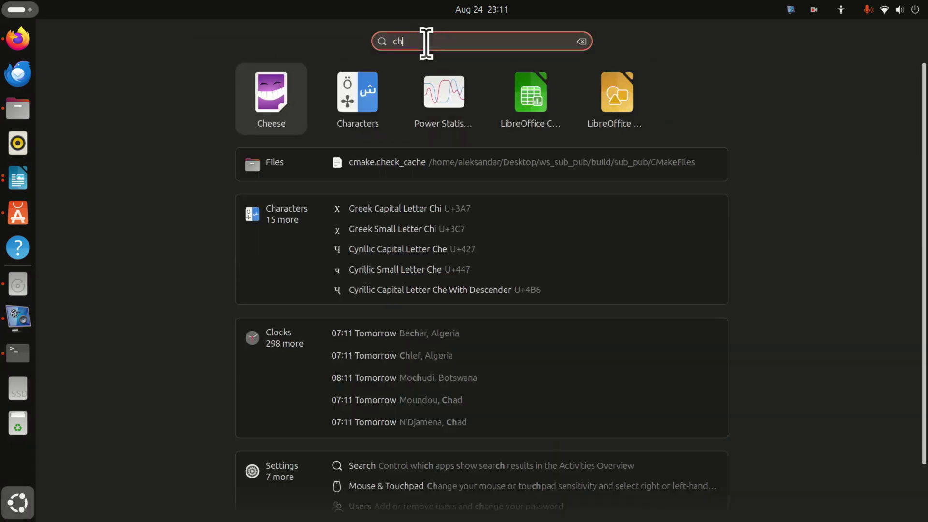
click(285, 108)
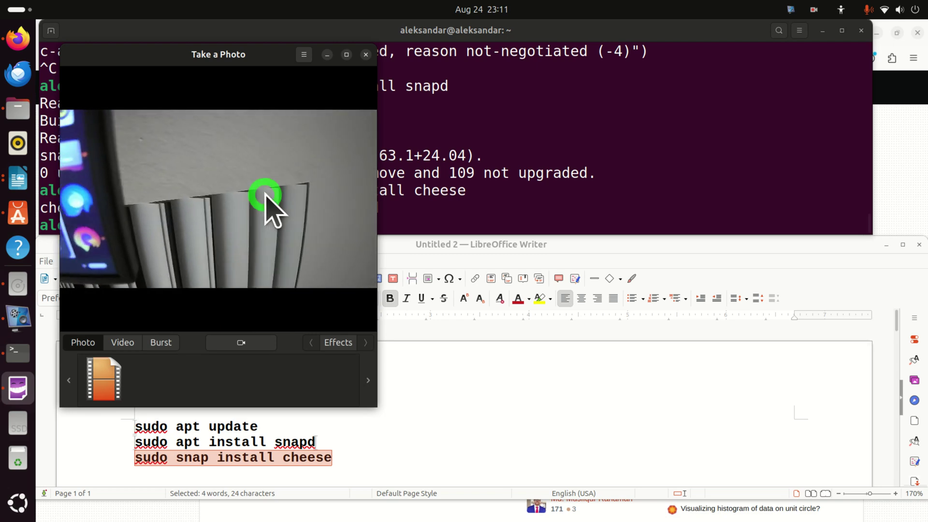
click(366, 54)
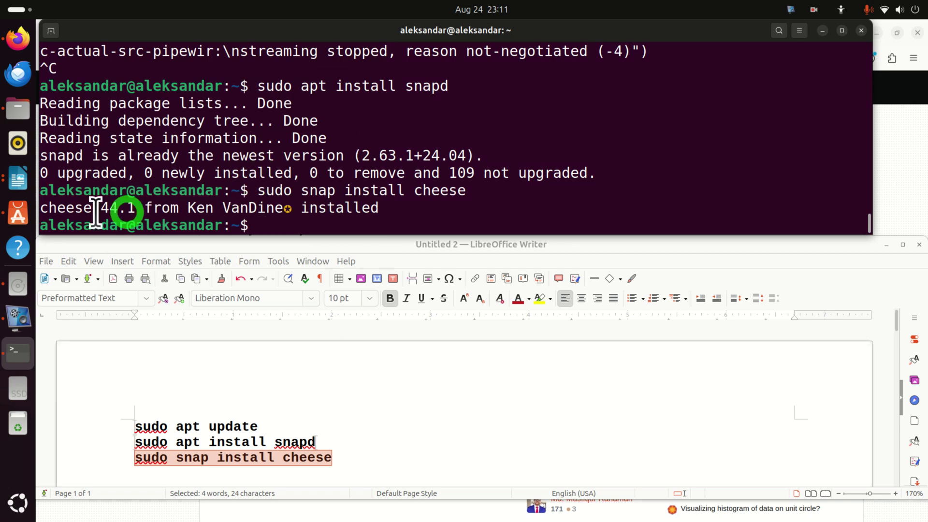
- Reopen App Center through the application search and search its catalogue for camera
click(17, 213)
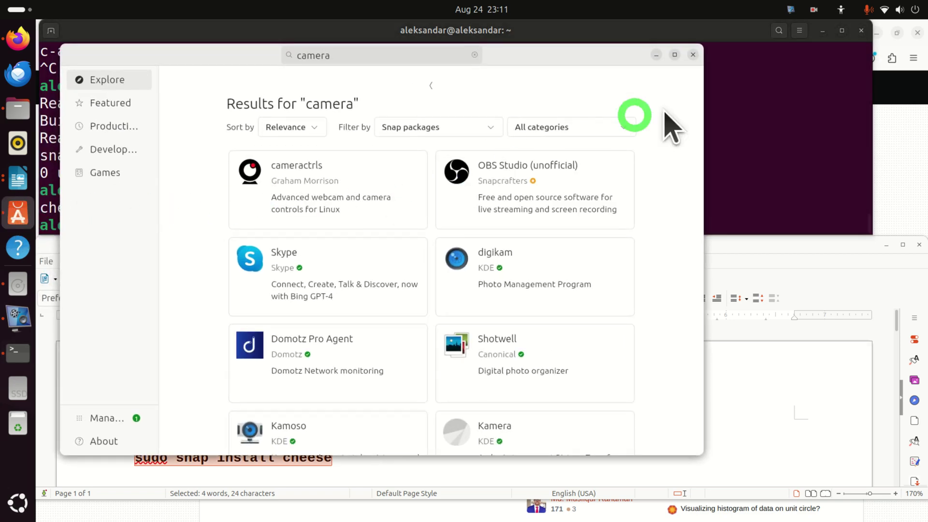
click(693, 54)
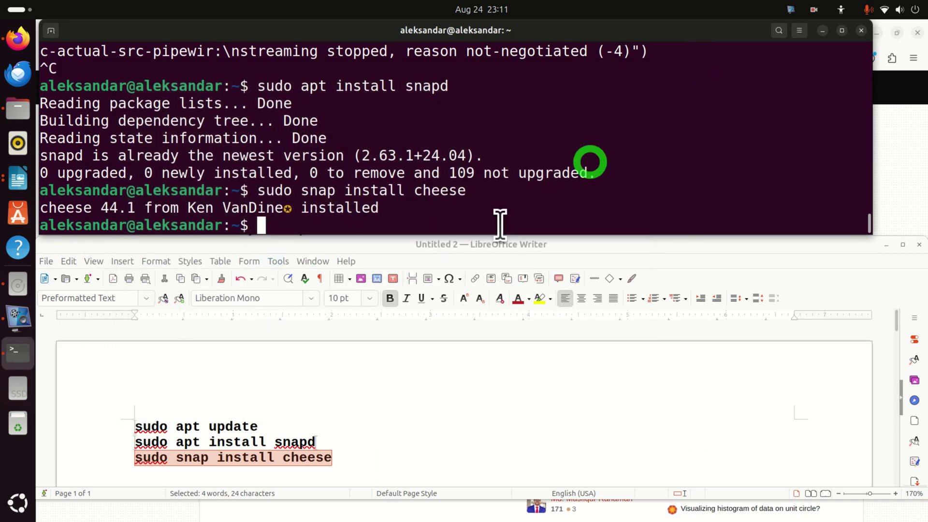
click(18, 505)
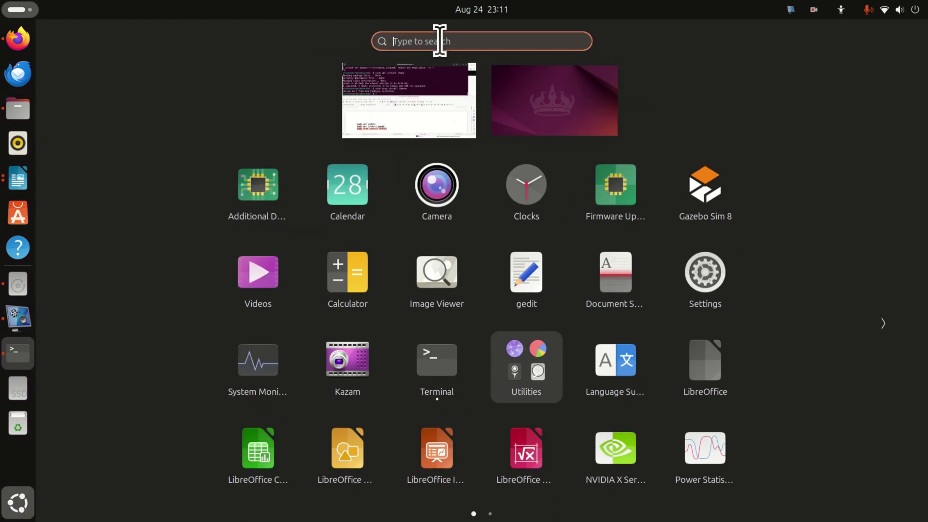
text(app)
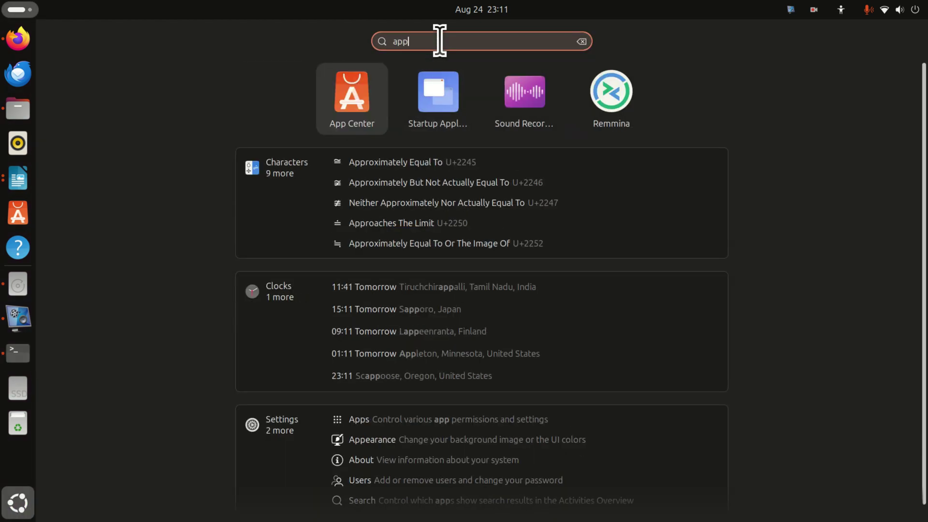
click(352, 111)
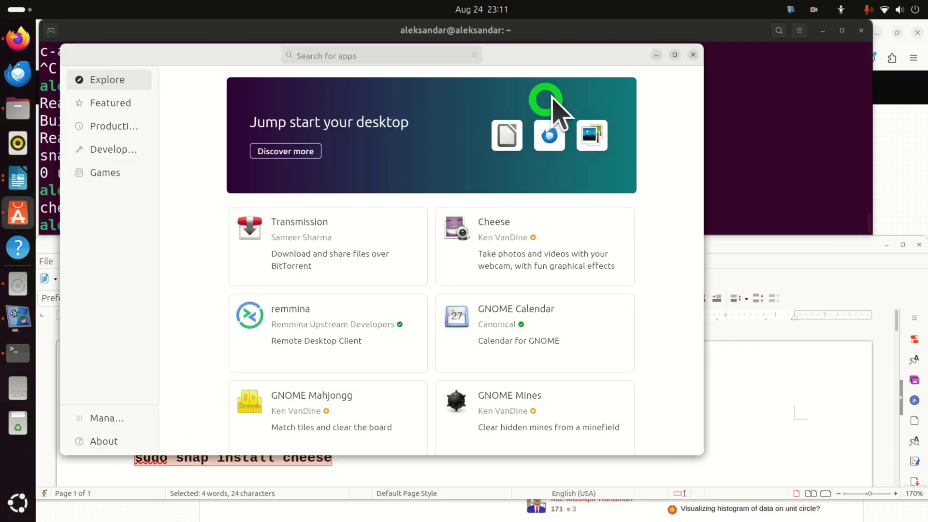
click(387, 56)
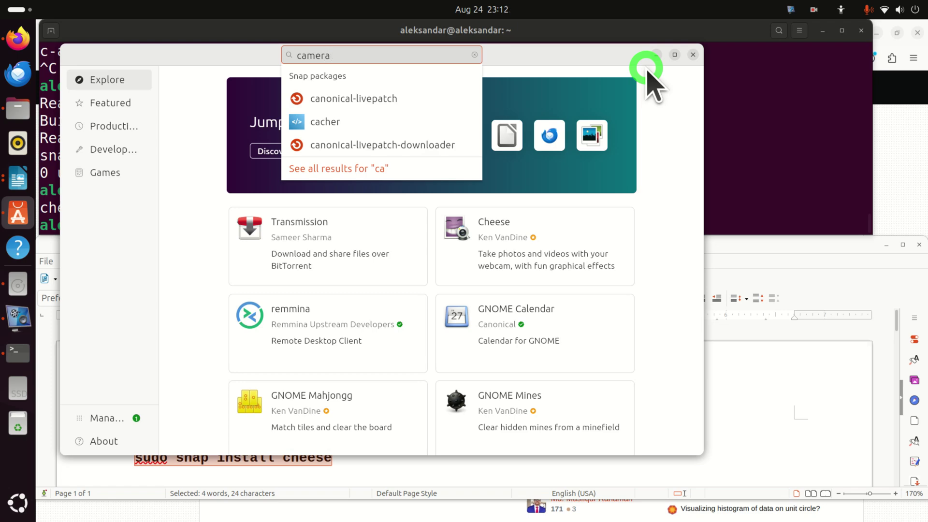
key(Return)
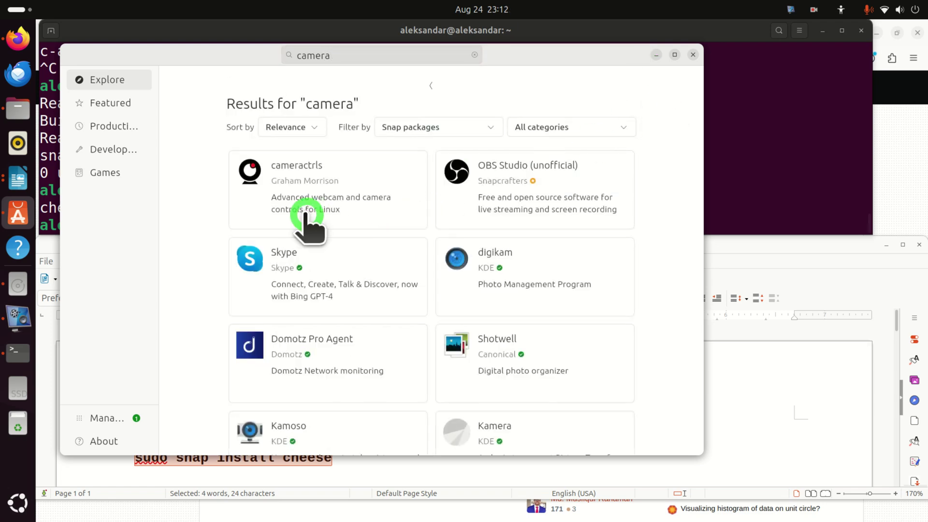
- Install Kamoso from the camera search results, entering the account password to authenticate, and check its available channels
click(306, 208)
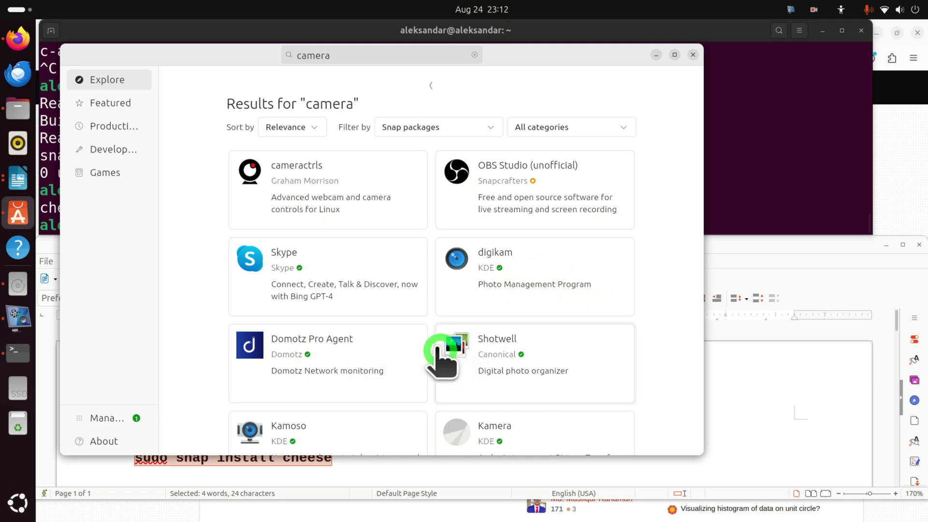
scroll(358, 432, down, 1)
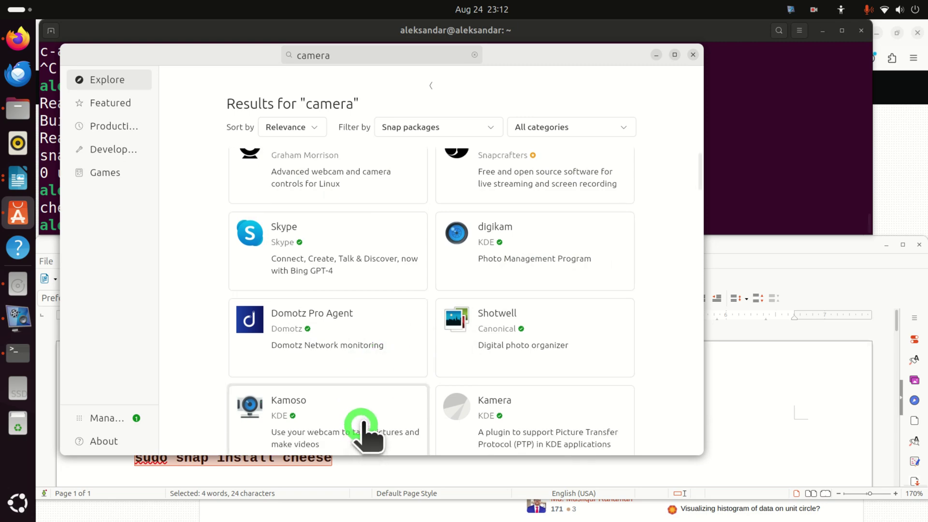
click(367, 420)
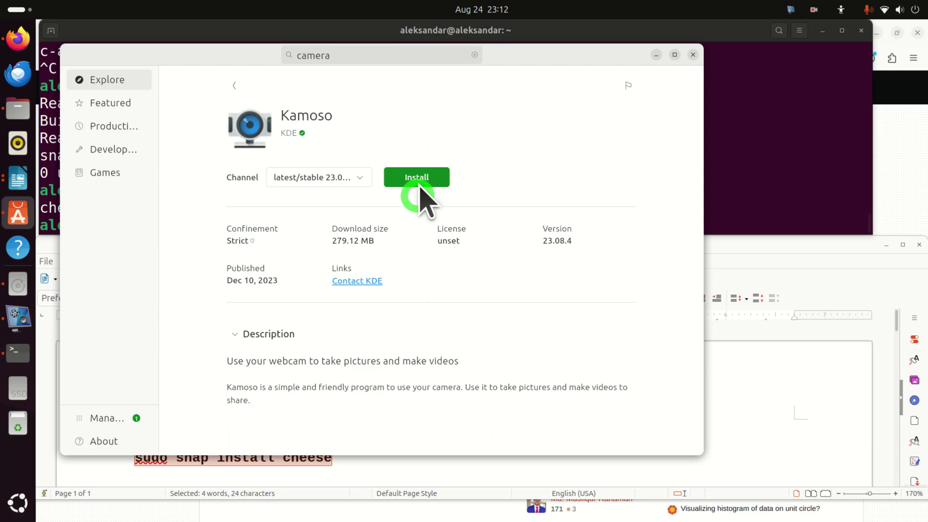
click(422, 175)
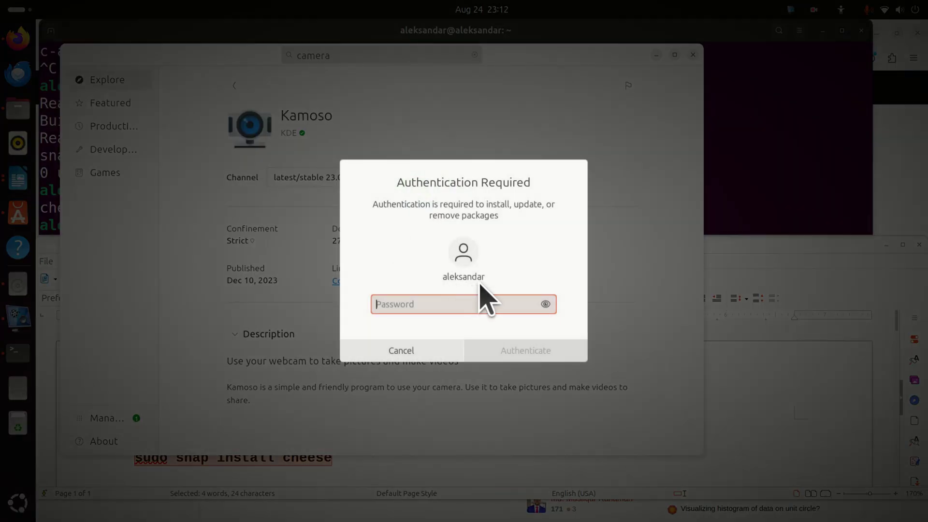
text(a)
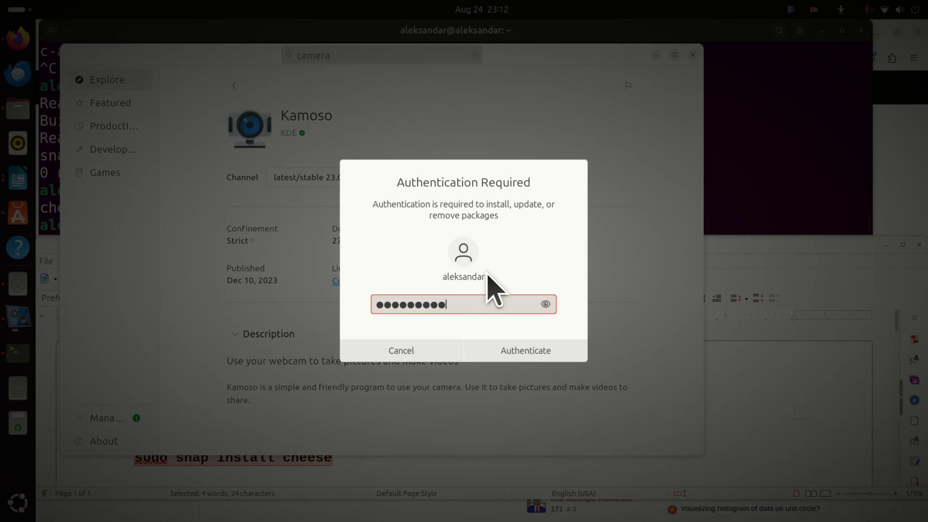
click(512, 355)
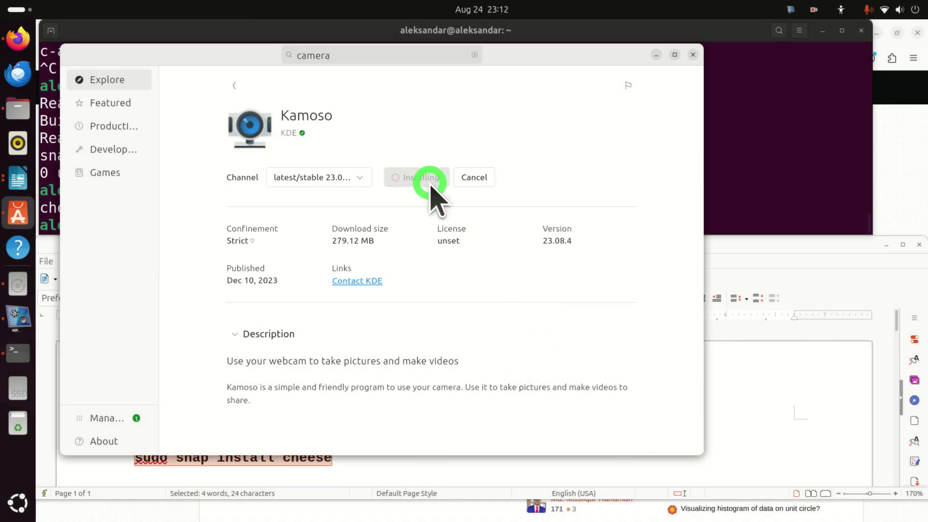
click(359, 179)
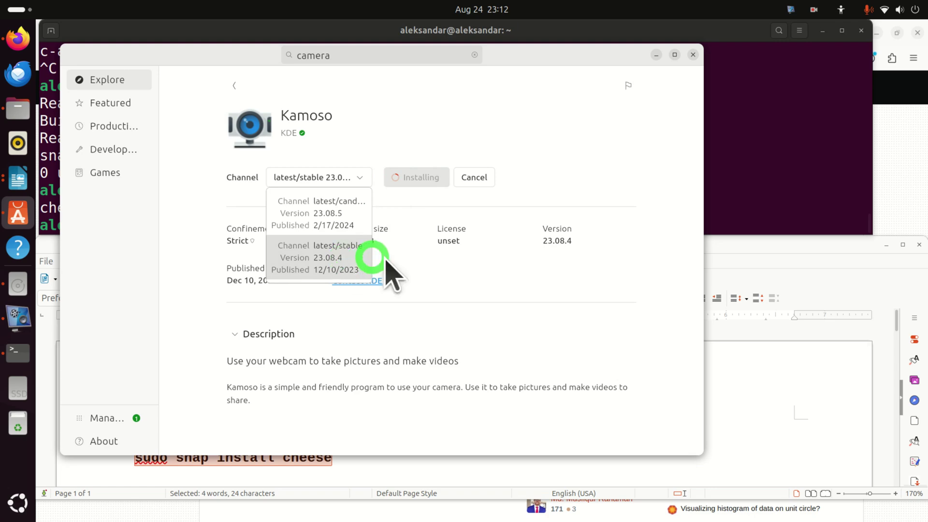
click(490, 280)
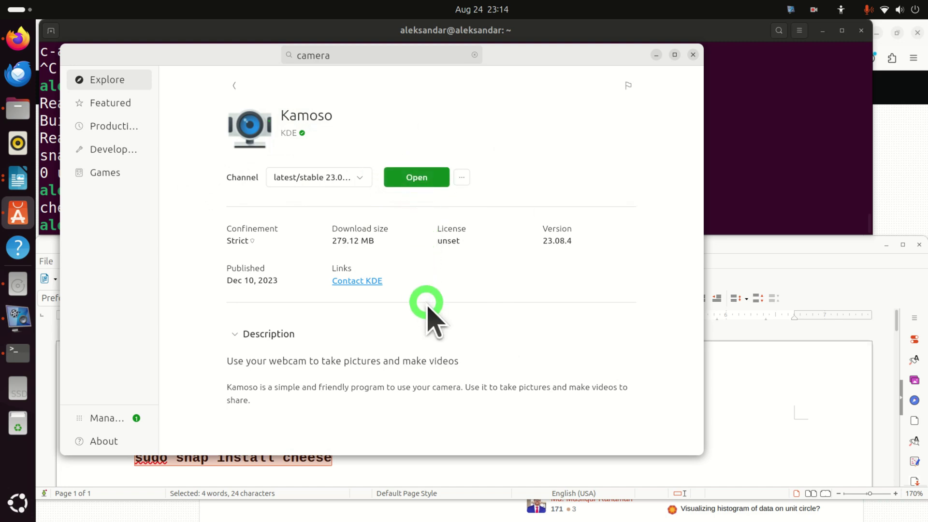
- Open Kamoso from its App Center page and enlarge its window to view the webcam image
click(425, 182)
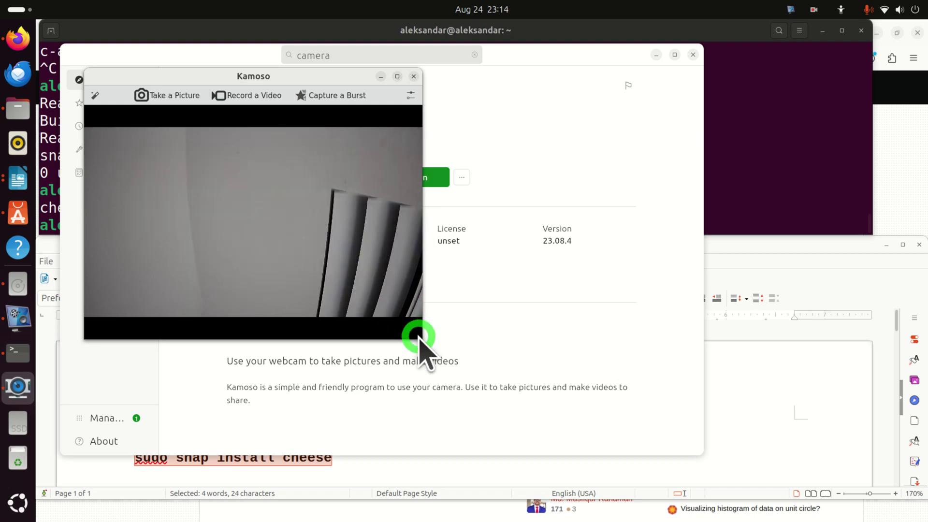
drag(423, 339, 664, 475)
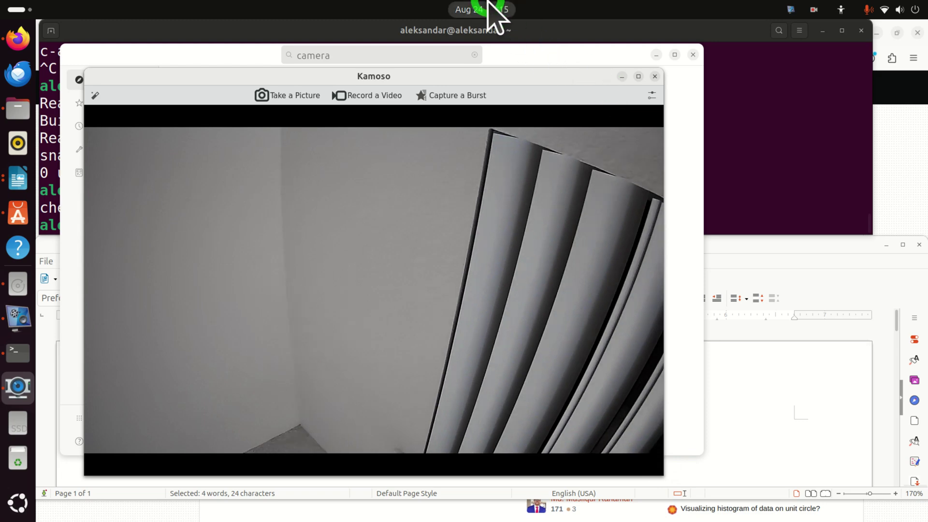
- Close Kamoso and App Center, and relaunch Kamoso through the application search with its window enlarged
key(ctrl+q)
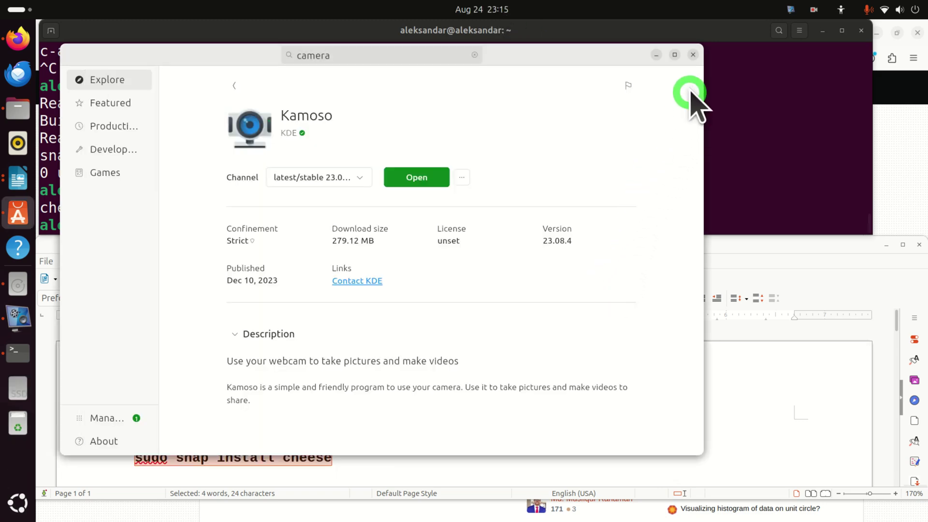
click(693, 54)
click(7, 495)
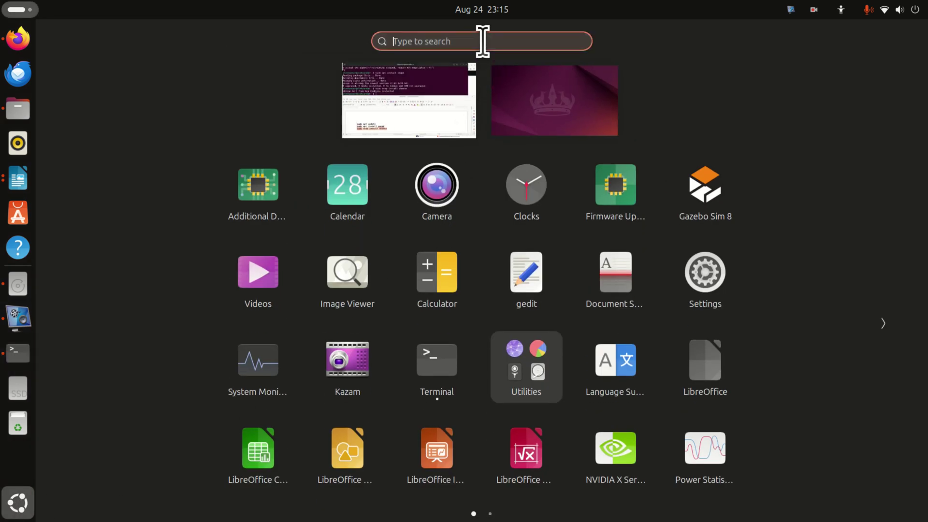
text(kamo)
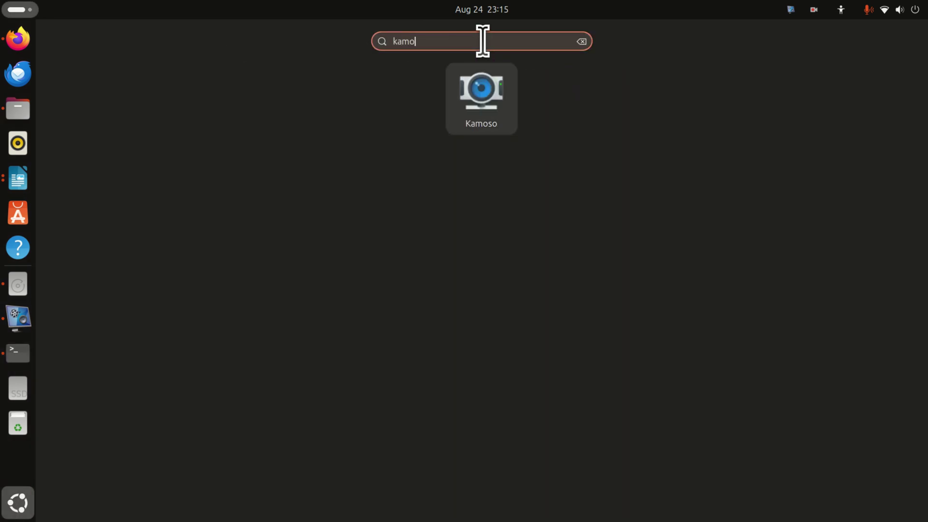
click(478, 89)
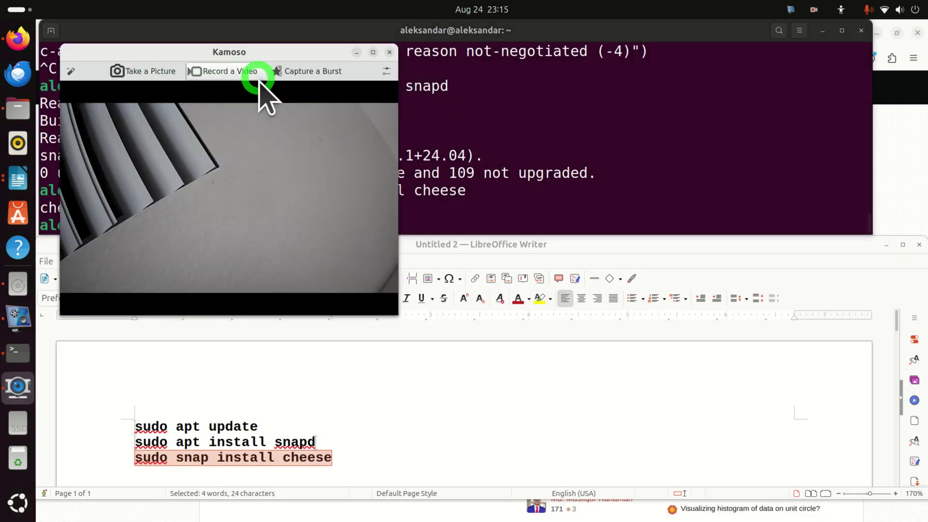
drag(410, 320, 717, 478)
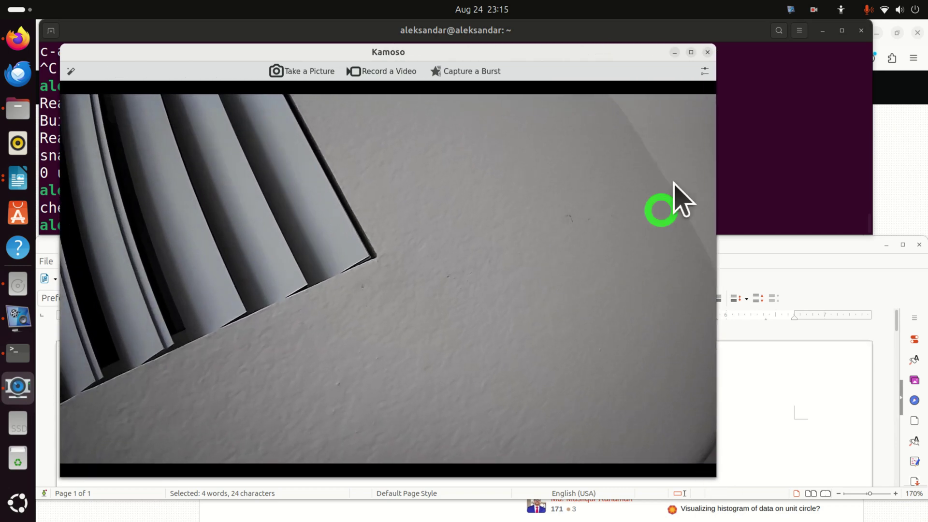
- Examine Kamoso's configuration options for save locations and camera mirroring, and its Effects Gallery, returning to the full webcam view
click(707, 72)
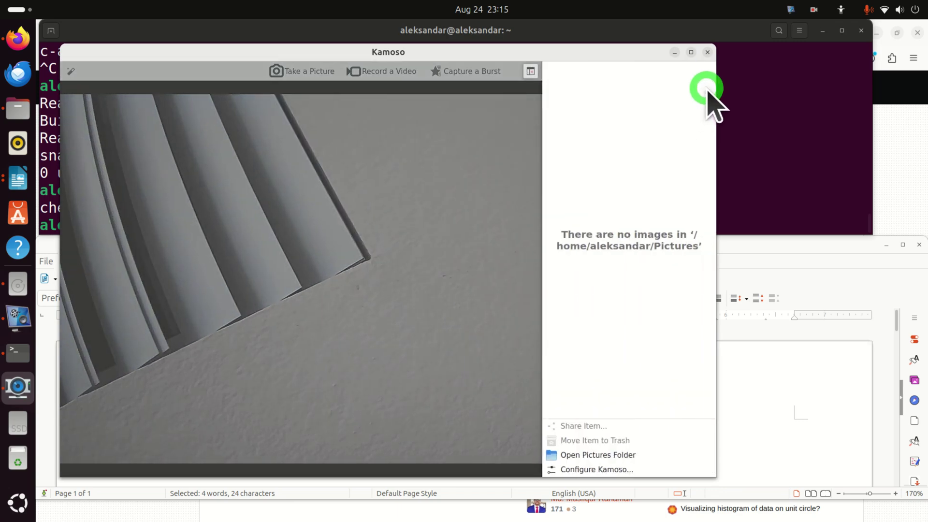
click(599, 468)
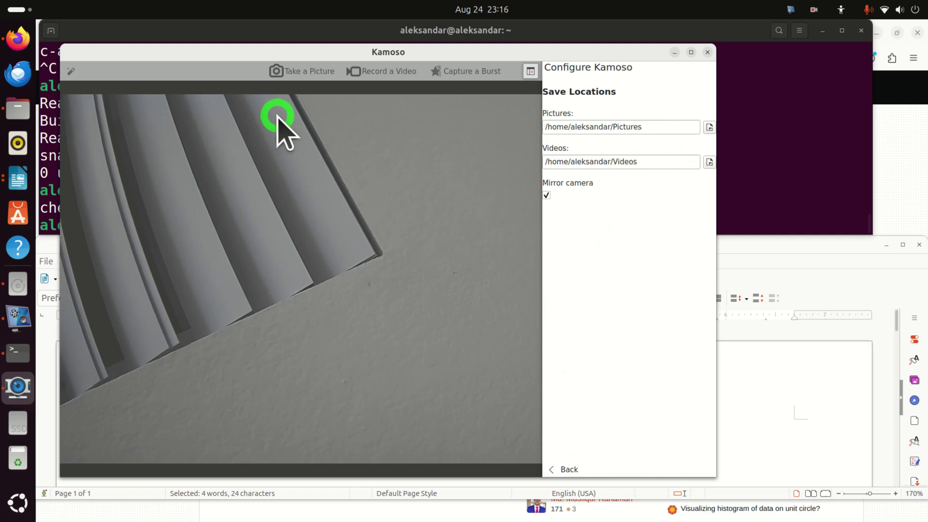
click(529, 71)
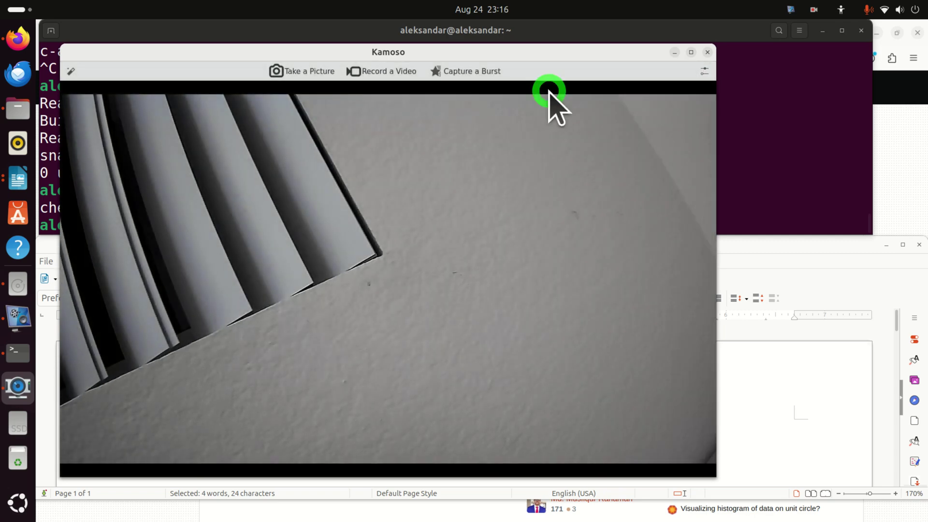
click(71, 71)
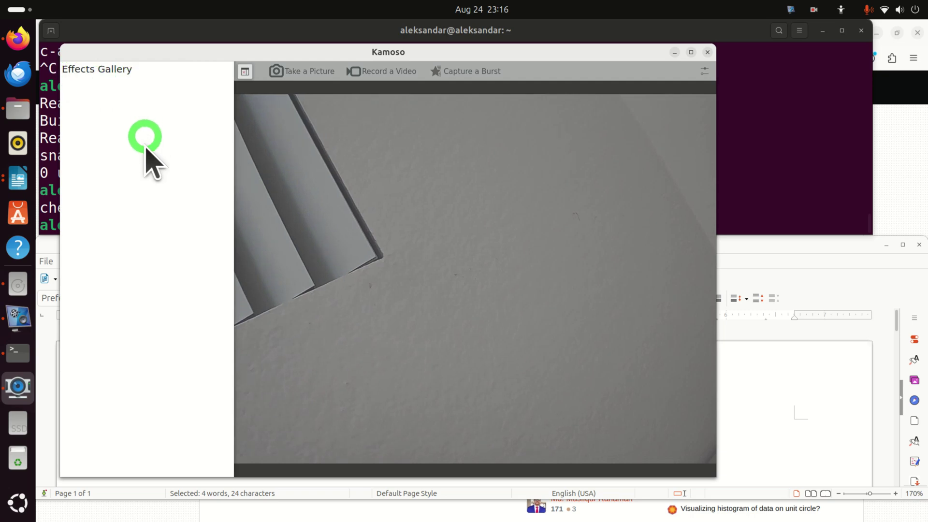
click(367, 228)
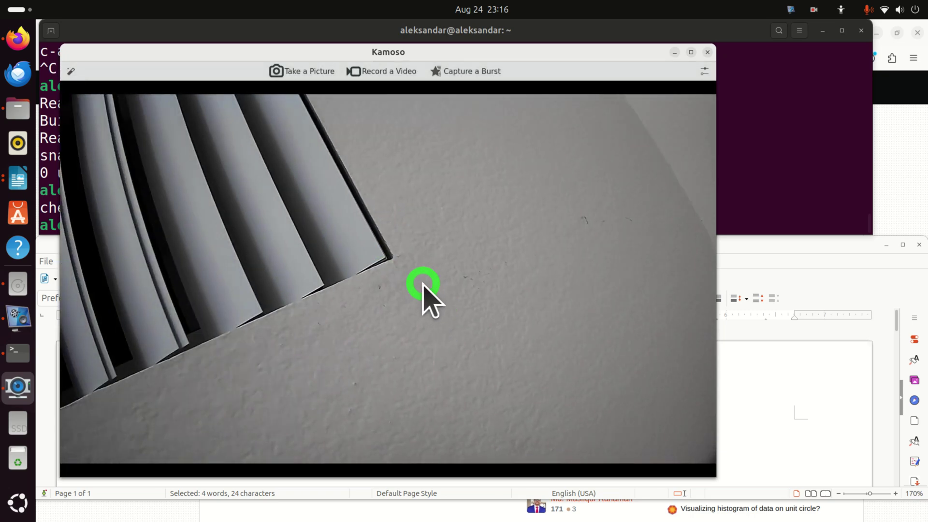